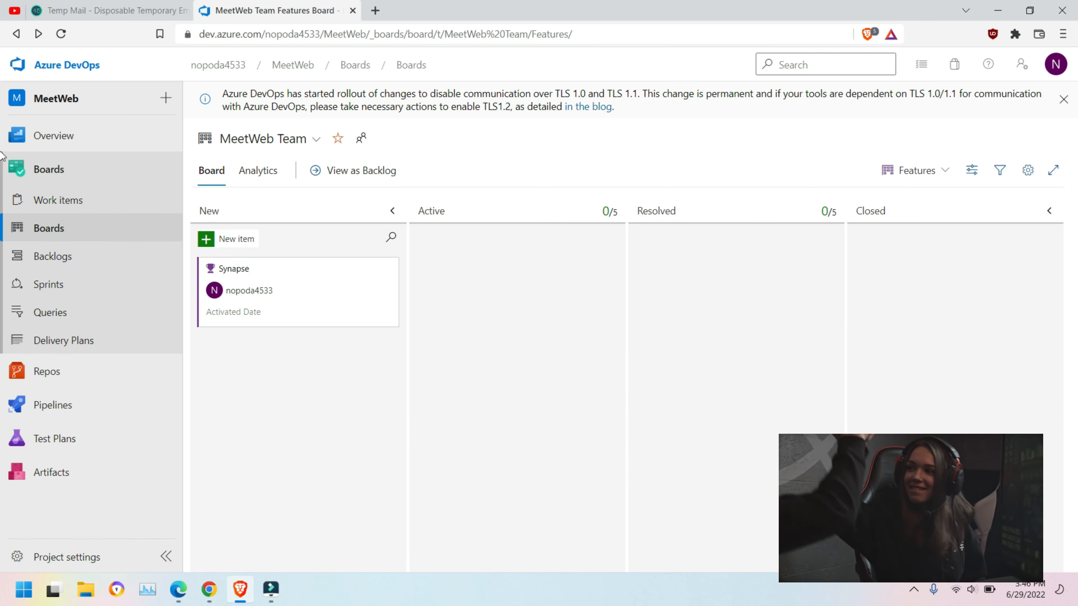
Step: Switch the MeetWeb Team board's backlog level from Features to Stories
click(919, 171)
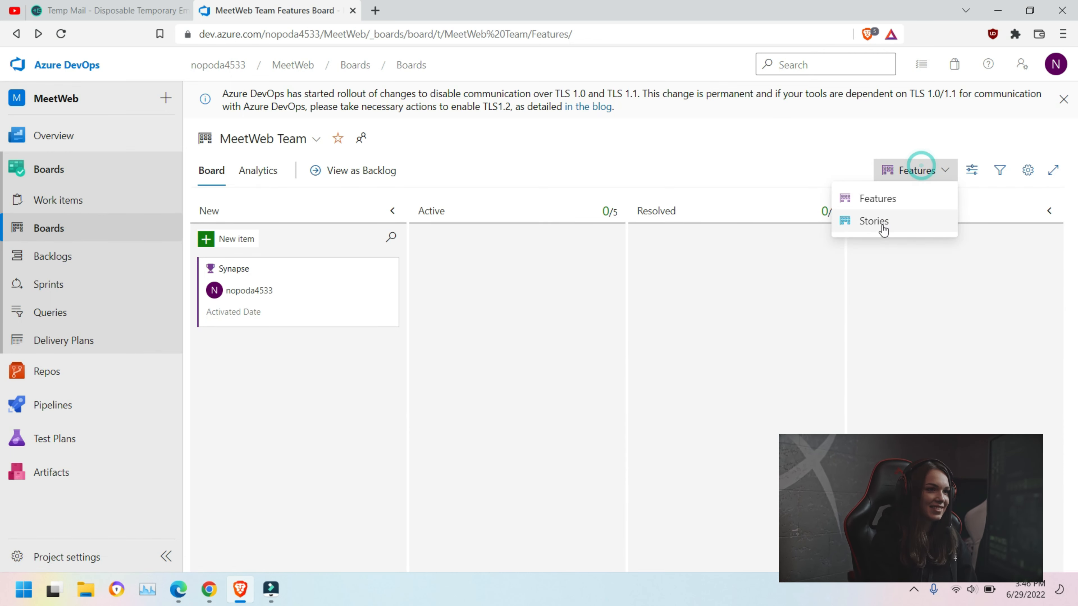
click(875, 222)
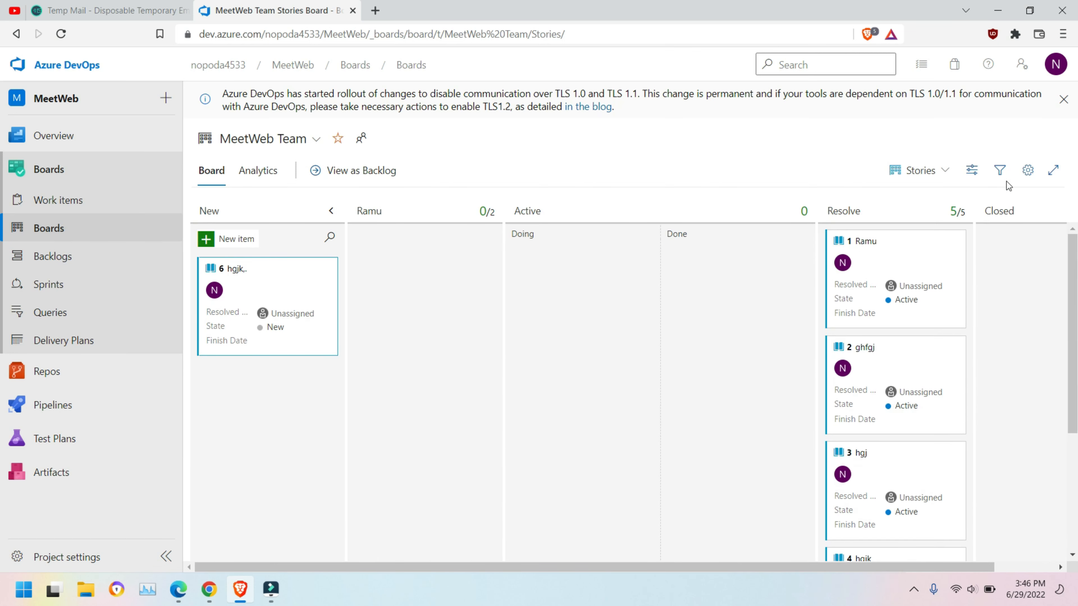
Step: Add a new card styling rule under board Styles settings and name it 'Rule1Meet'
click(1026, 170)
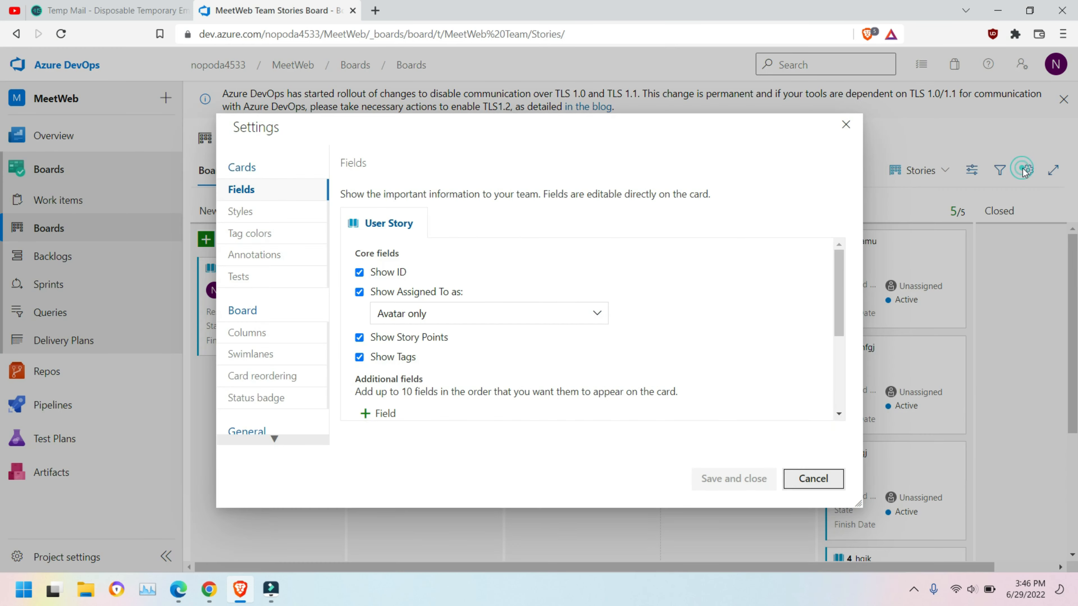
click(257, 215)
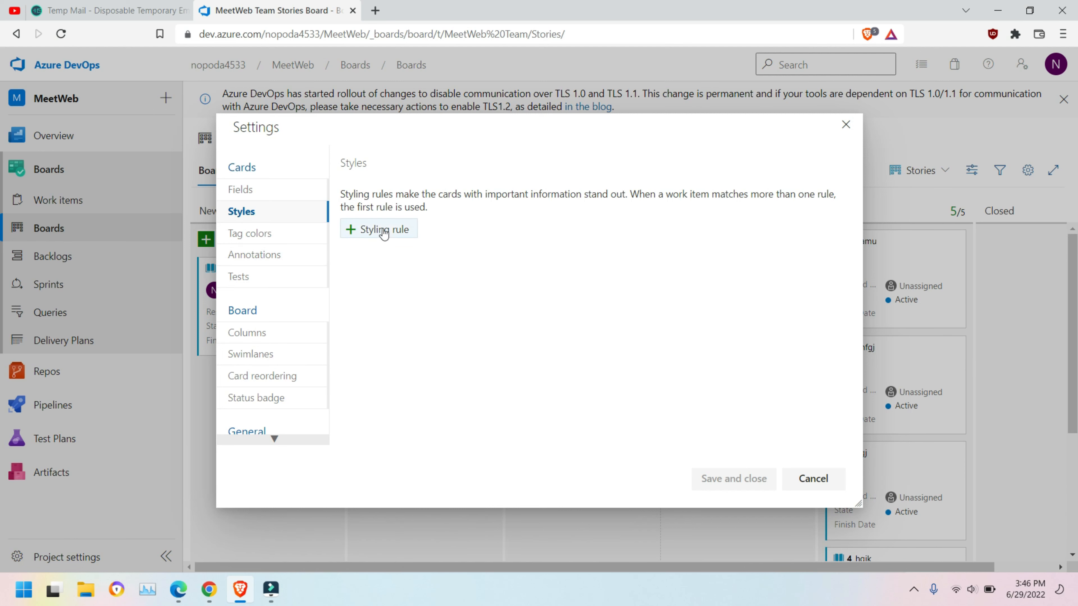
click(383, 230)
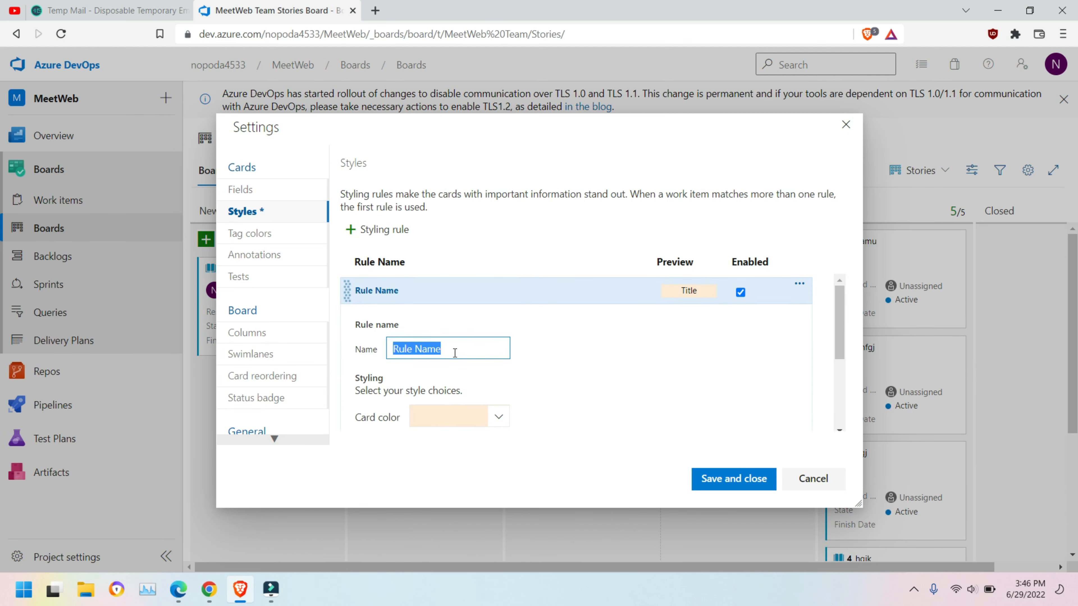
click(464, 349)
triple_click(465, 349)
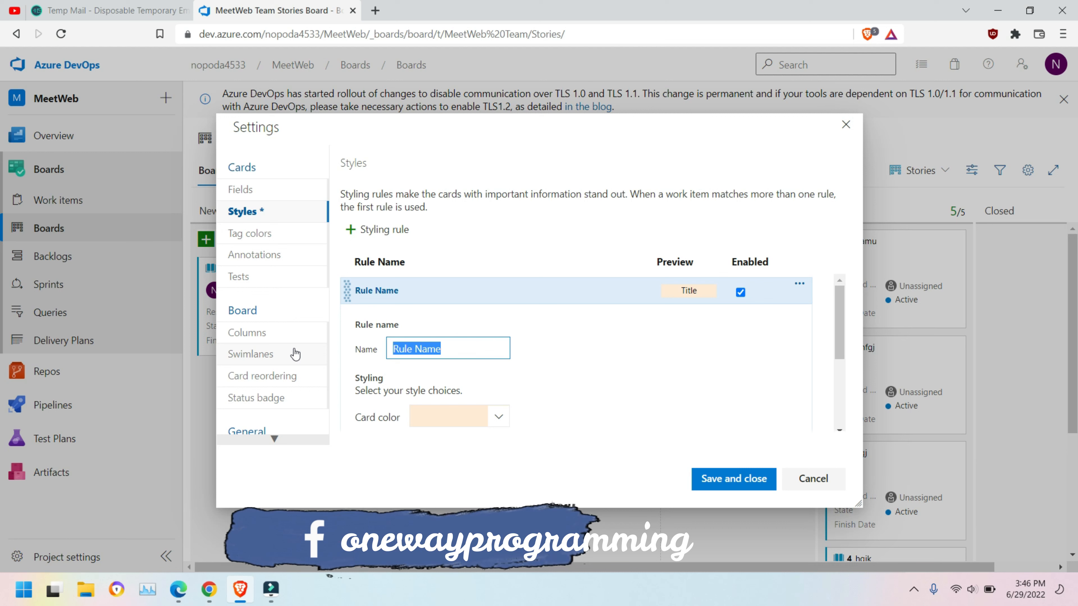
text(Rule1)
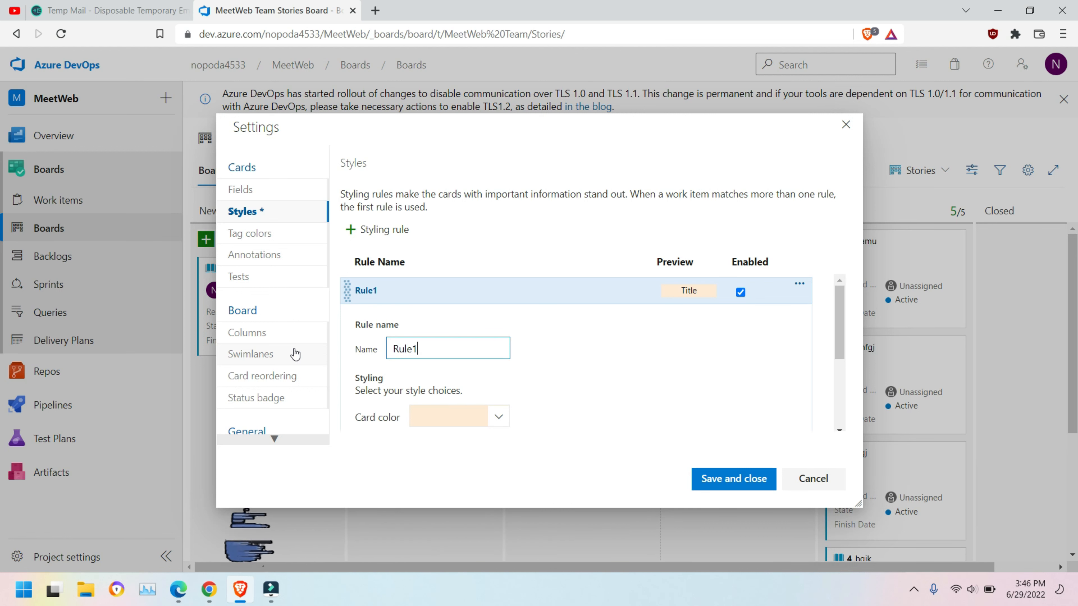
text(Meet)
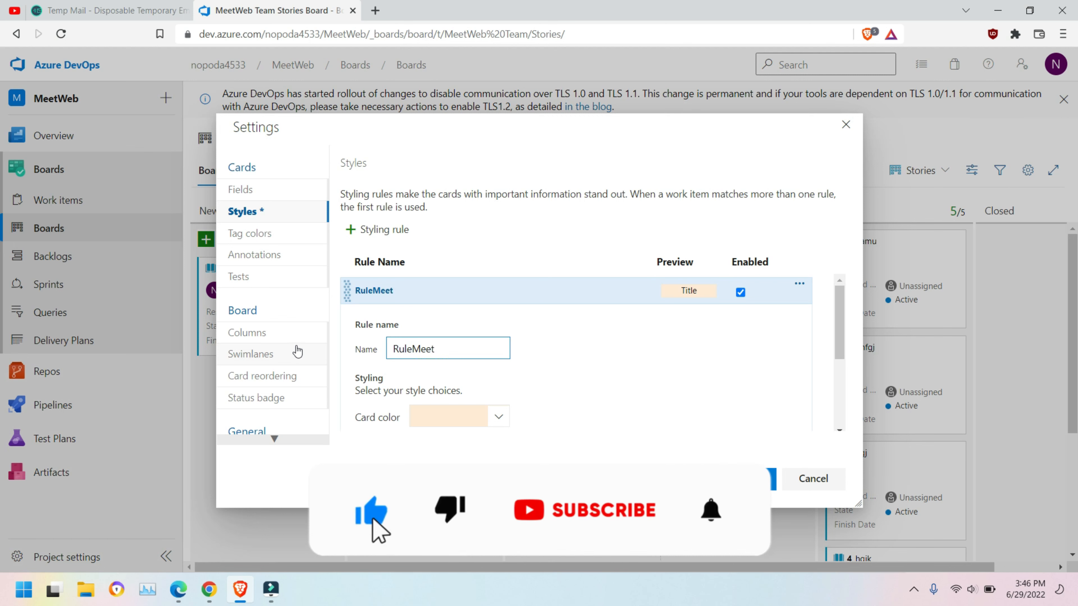
scroll(508, 377, down, 3)
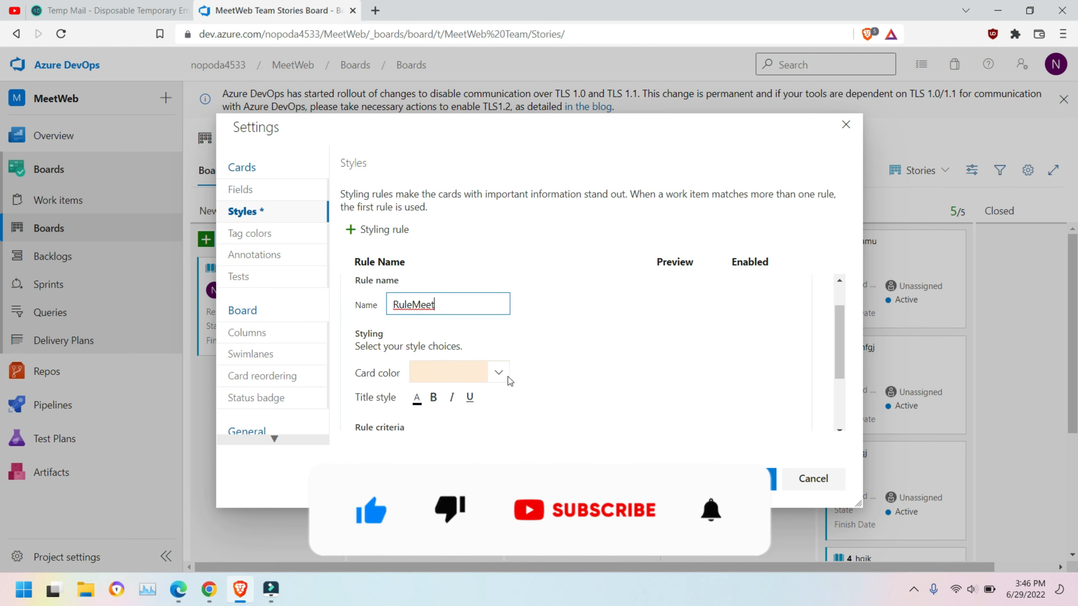
scroll(493, 343, up, 2)
Step: Set the rule's card colour to red
click(495, 345)
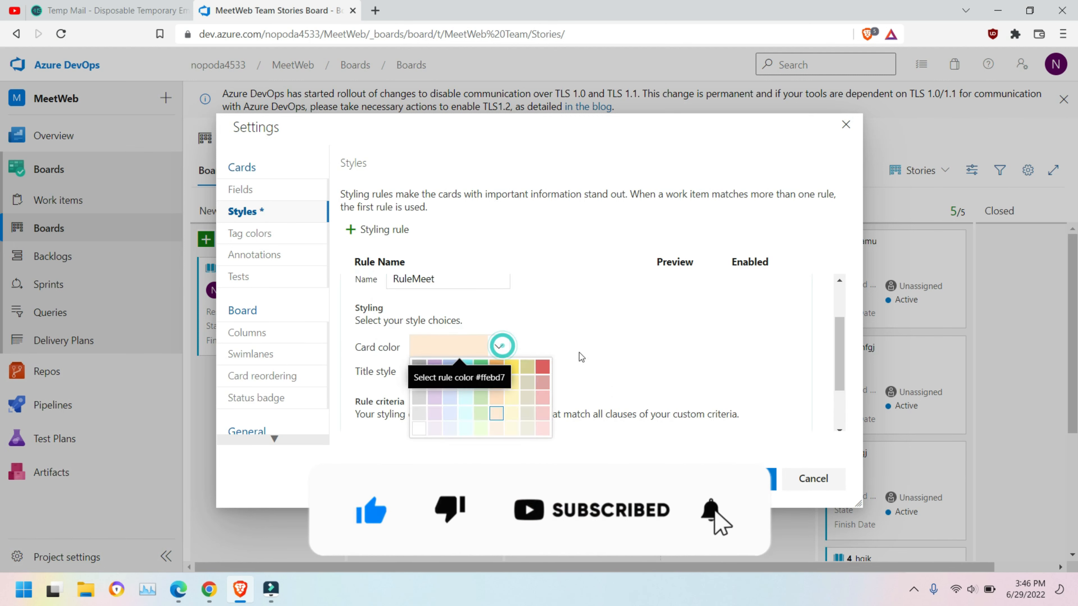
click(539, 368)
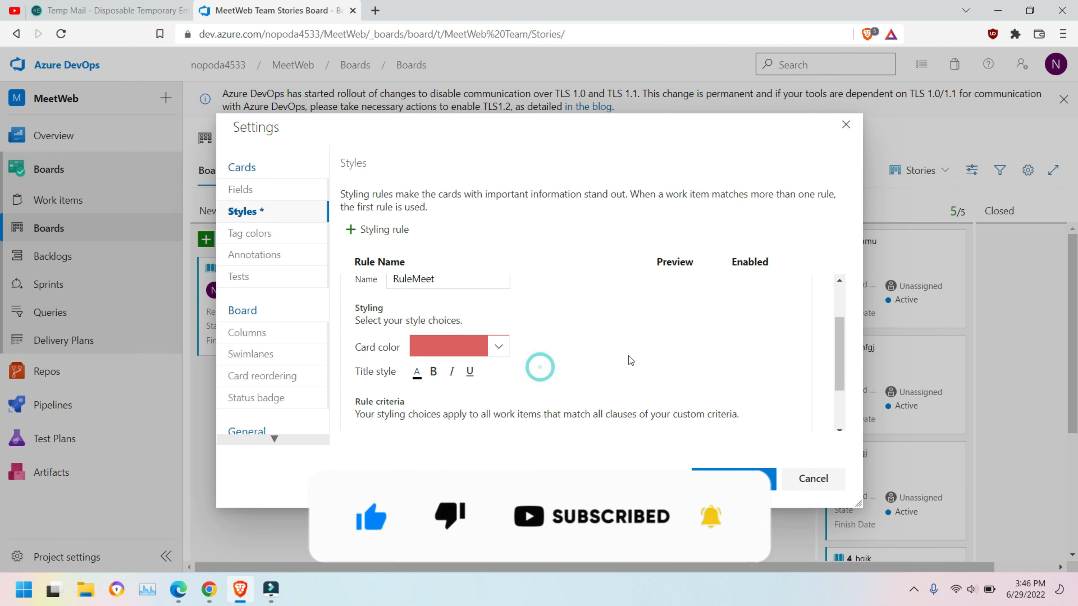
scroll(624, 355, down, 2)
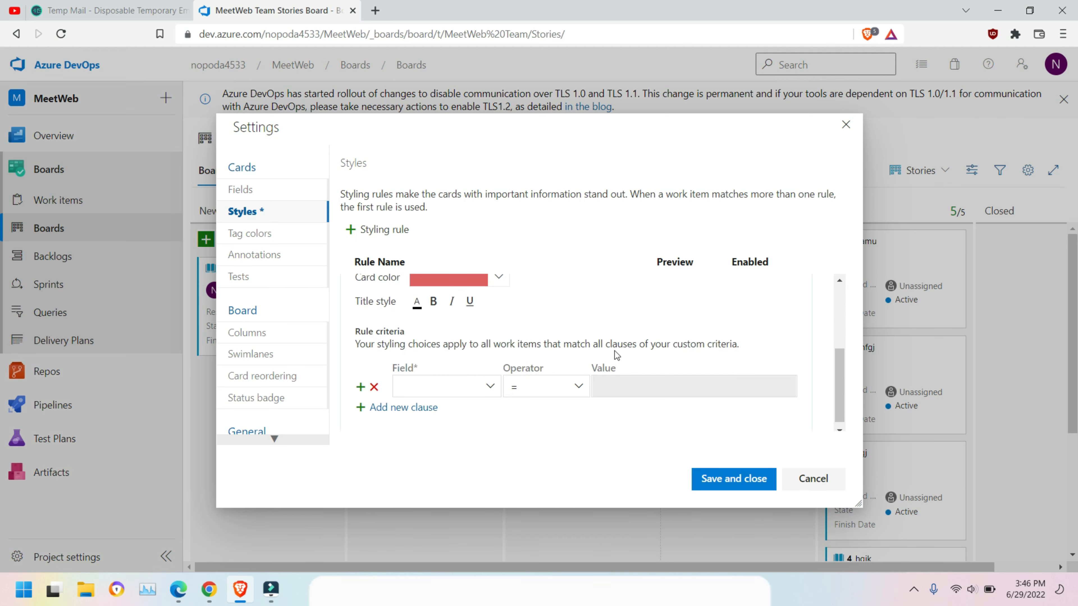
Step: Make the rule's card title text teal and bold
click(416, 303)
click(417, 303)
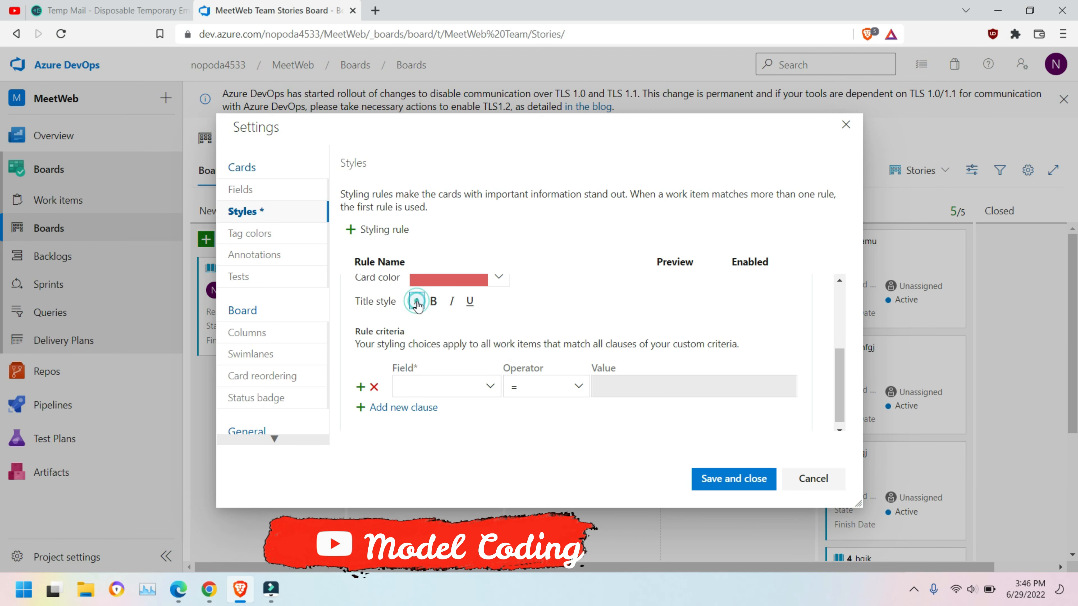
click(417, 302)
click(450, 332)
click(434, 302)
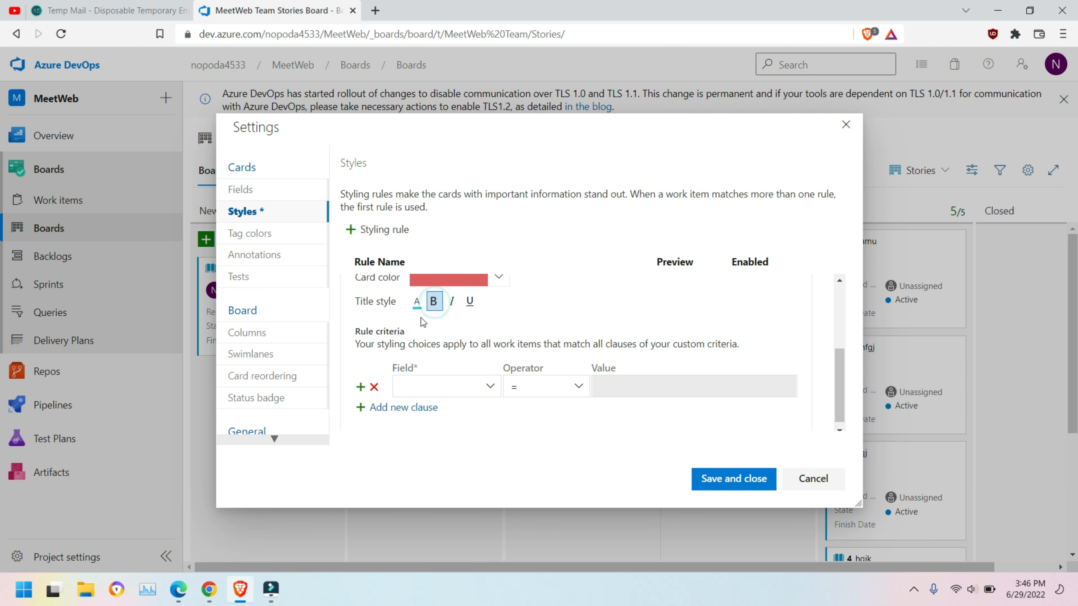
click(417, 304)
click(449, 334)
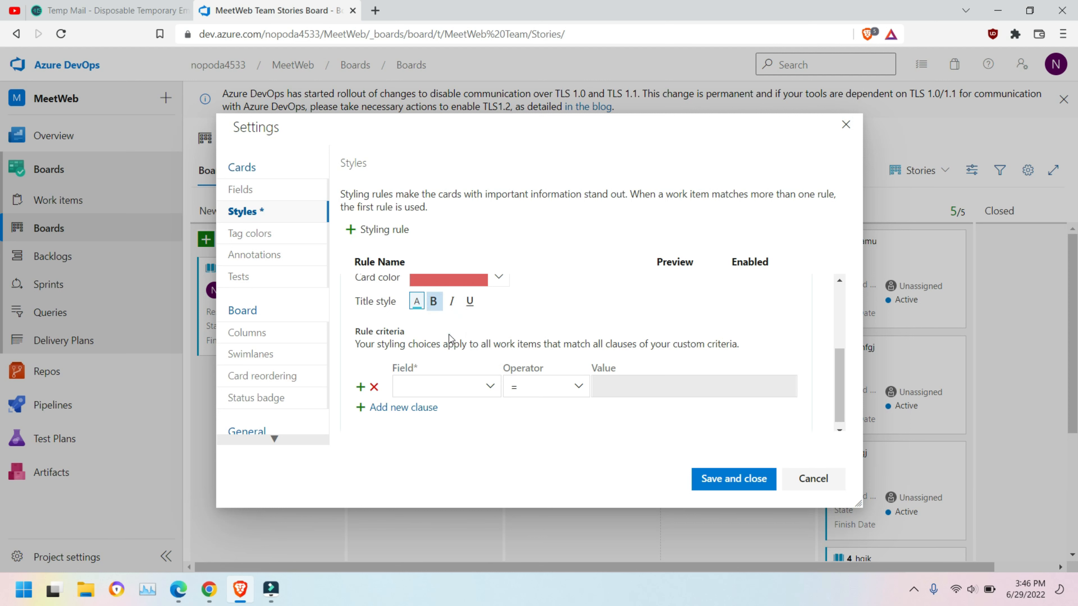
Step: Set the rule criterion to Story Points = 2, then save and close settings
scroll(493, 395, up, 3)
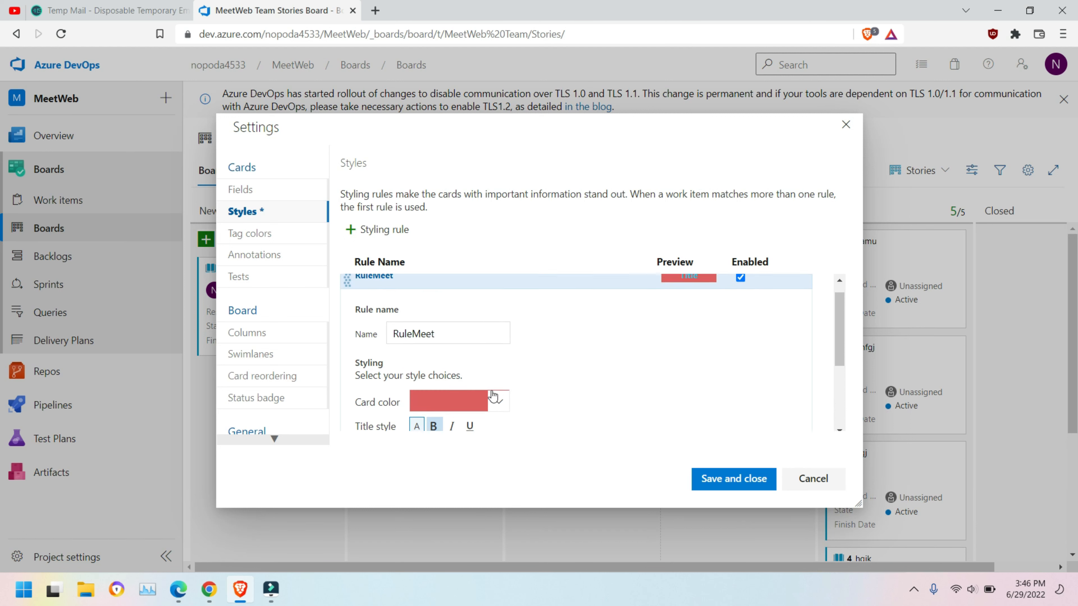
scroll(491, 389, down, 3)
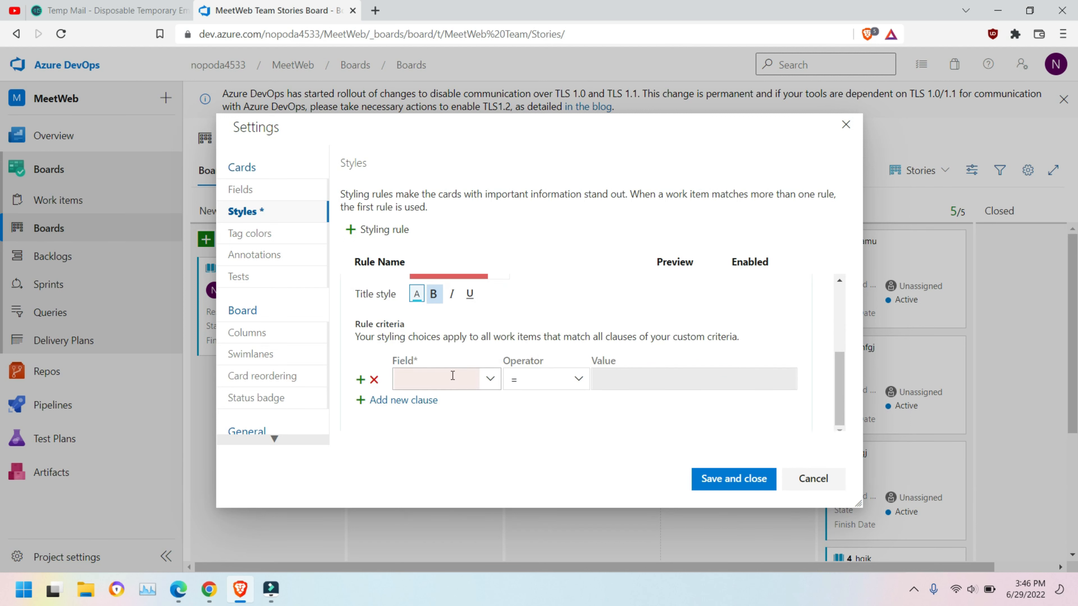
click(491, 383)
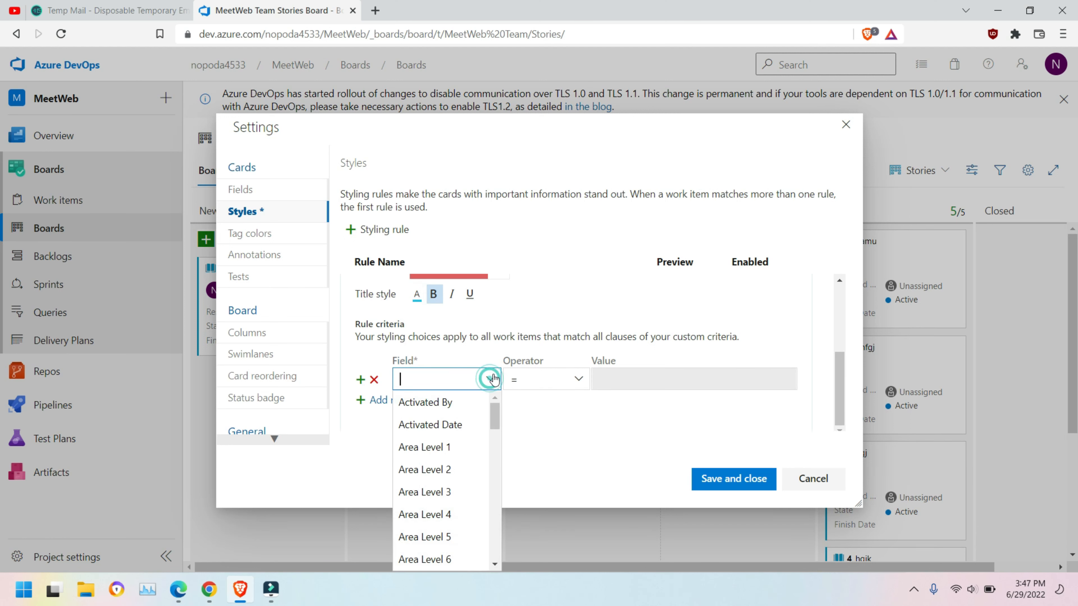
scroll(437, 489, down, 3)
scroll(430, 484, down, 1)
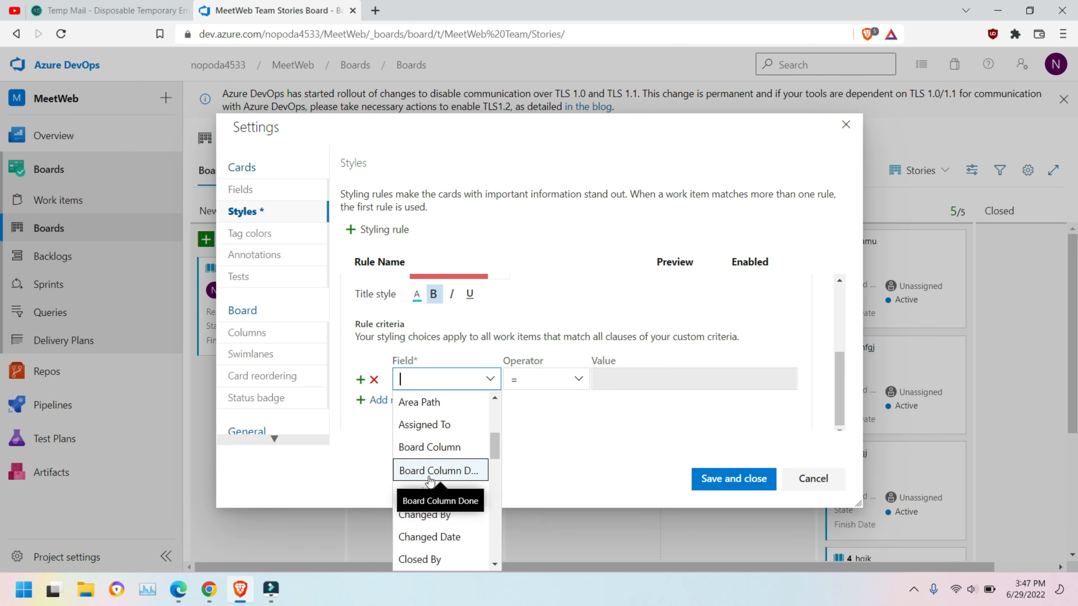
scroll(445, 523, down, 1)
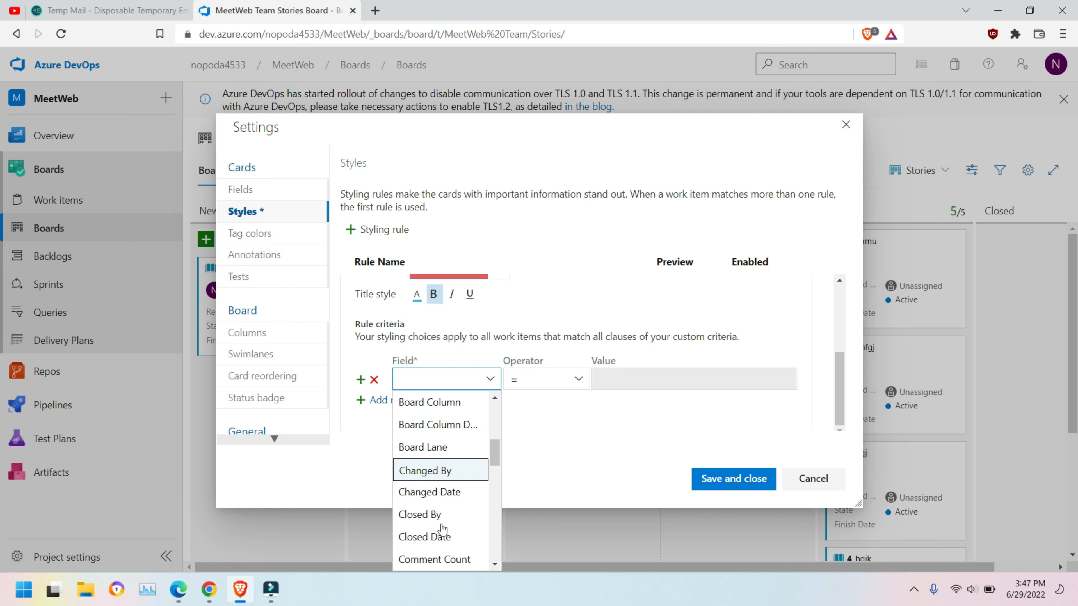
scroll(454, 515, down, 7)
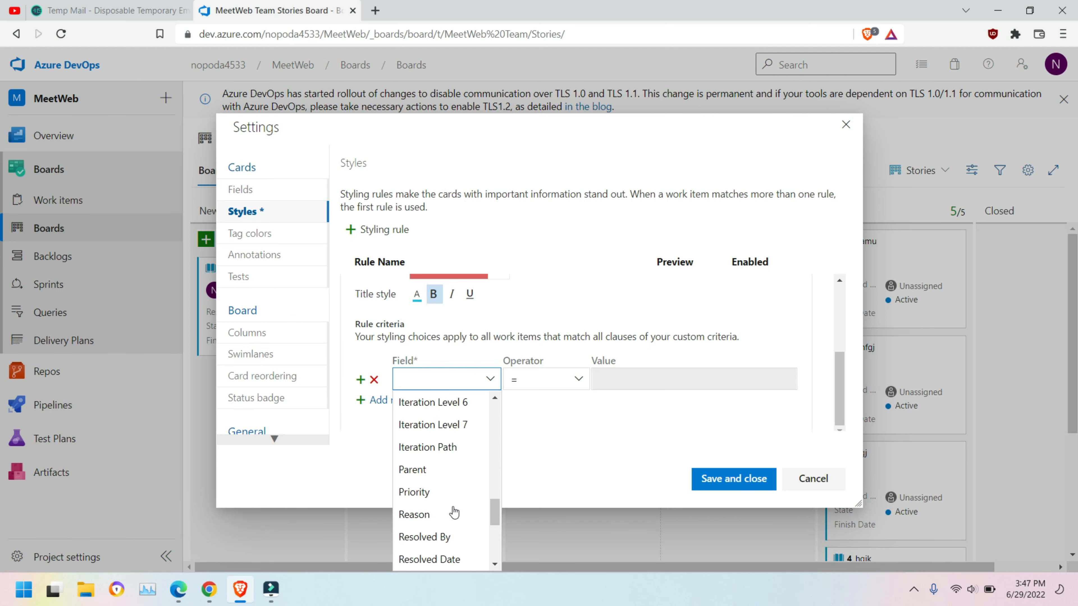
scroll(460, 537, down, 2)
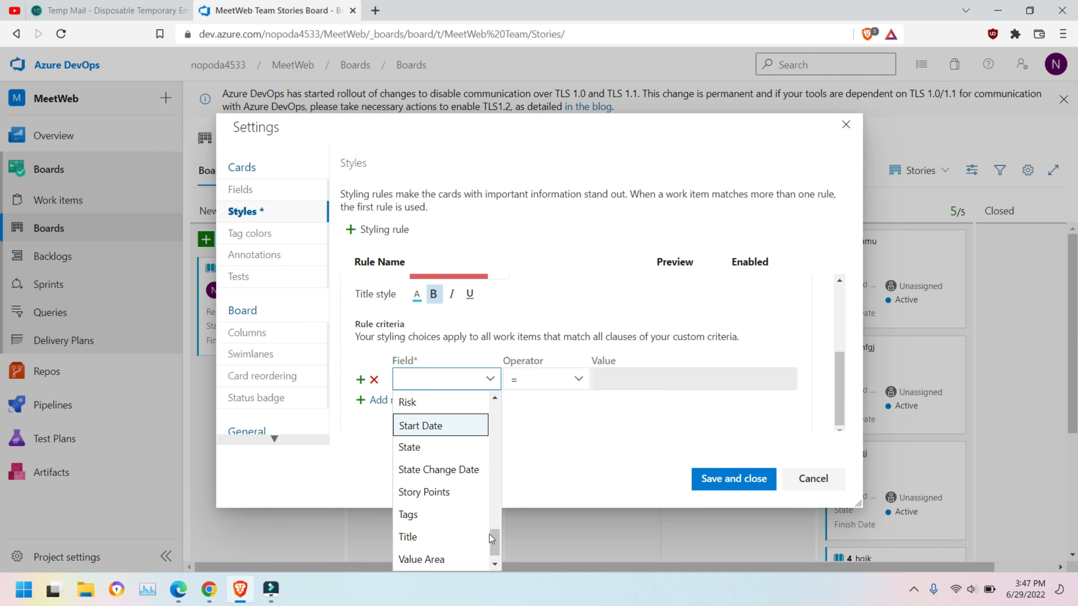
mouse_move(490, 536)
mouse_down()
mouse_move(497, 558)
mouse_move(498, 519)
mouse_move(501, 535)
mouse_up()
click(443, 494)
click(630, 380)
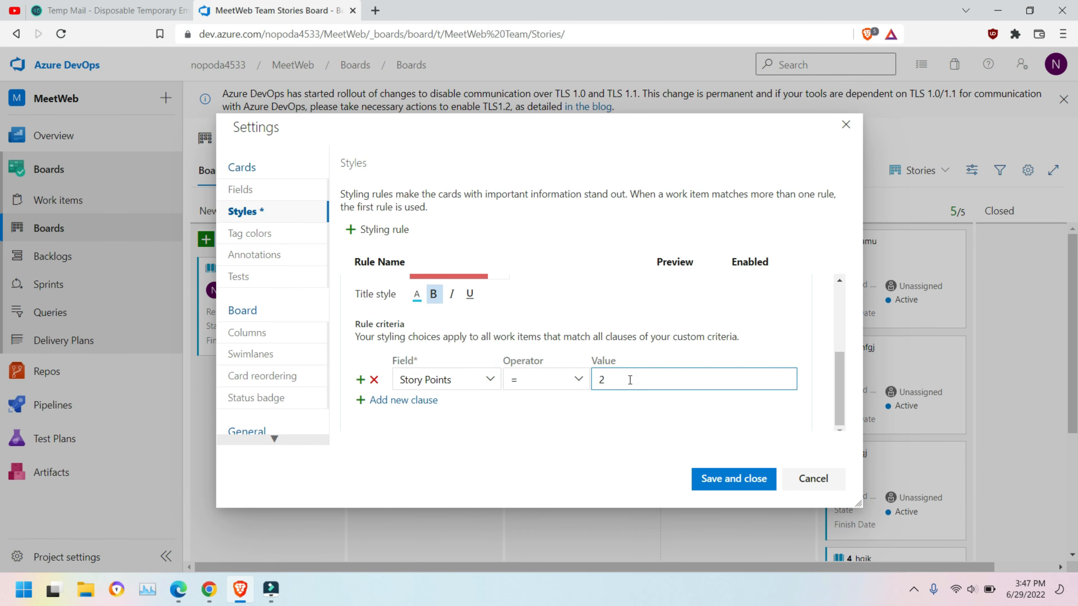
click(755, 478)
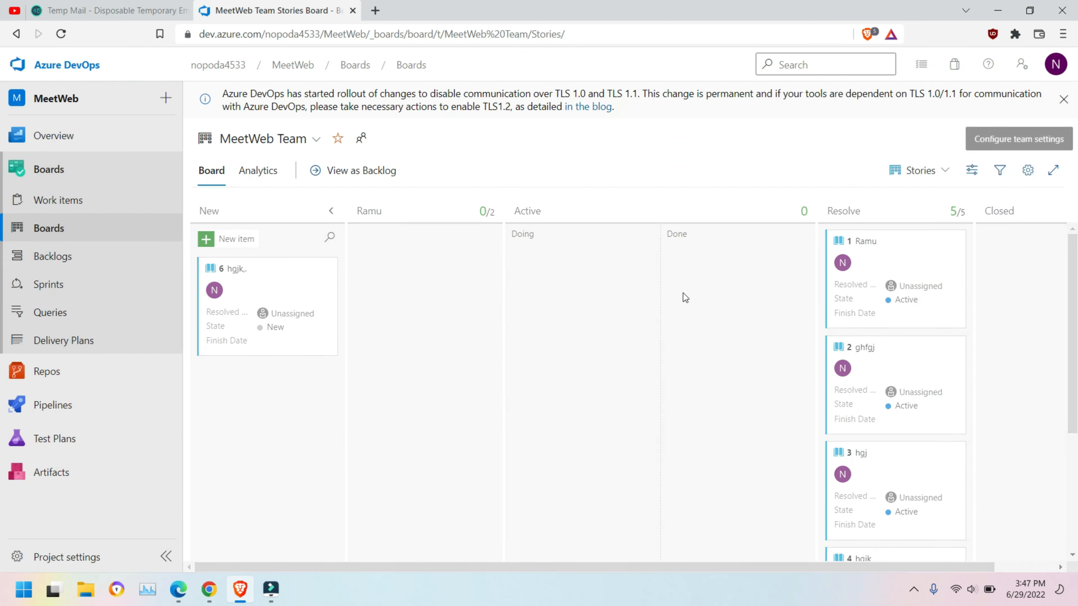
Step: Set story 6's Story Points to 2 and save it, turning its card red
click(236, 269)
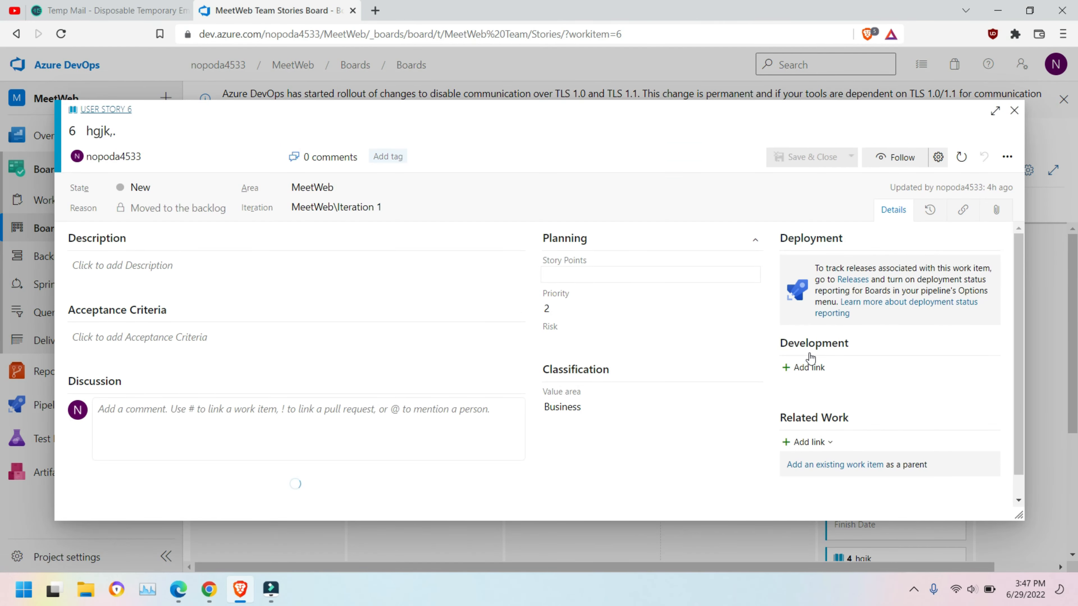
click(572, 277)
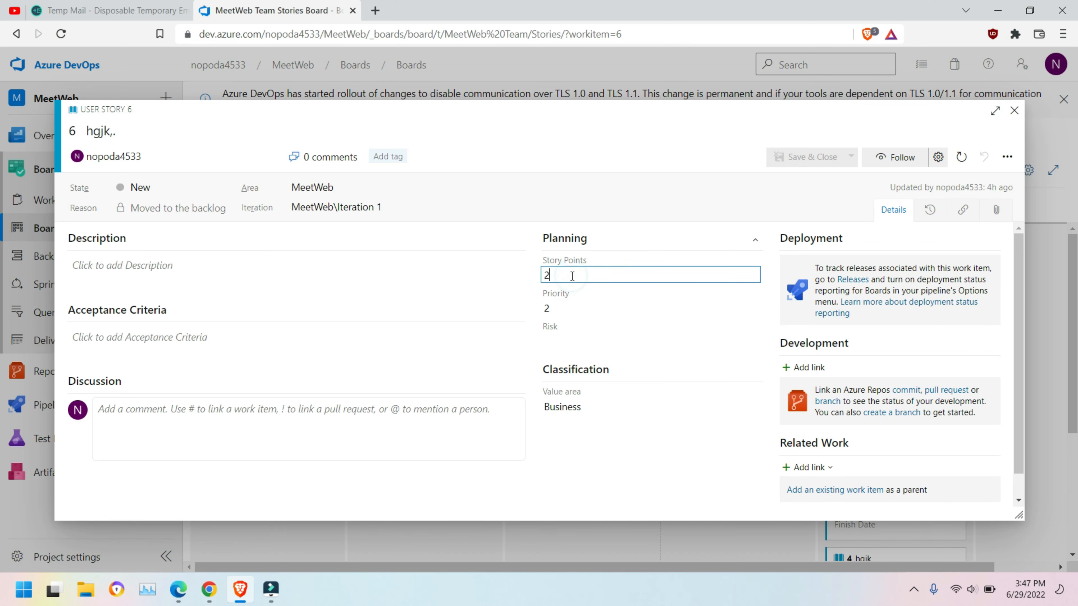
click(809, 158)
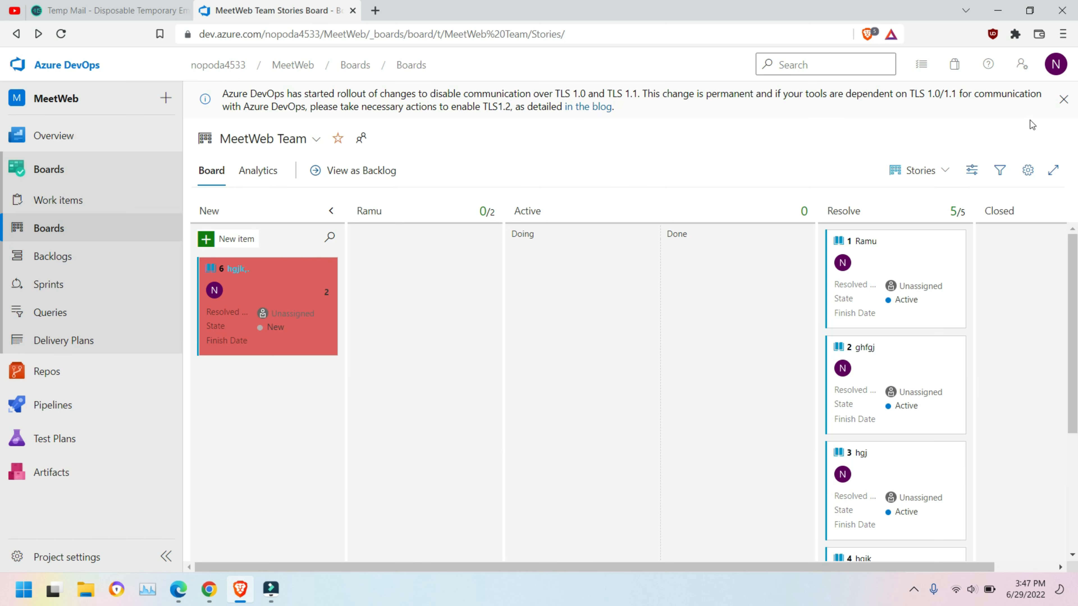
Step: Add another card styling rule in board settings and clear its default name
click(1028, 170)
scroll(500, 347, down, 5)
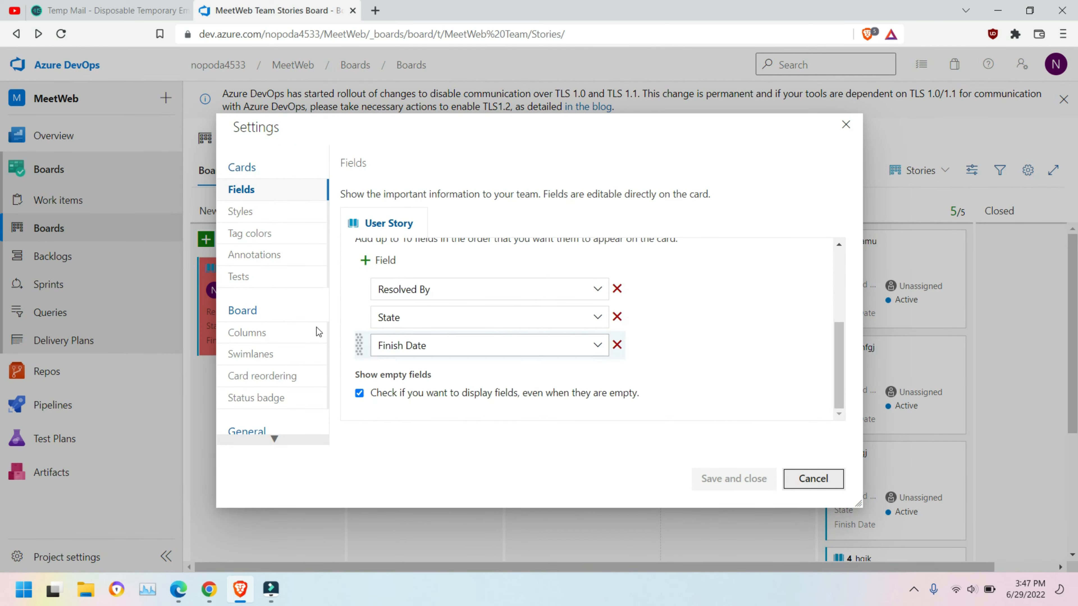
click(250, 234)
click(250, 212)
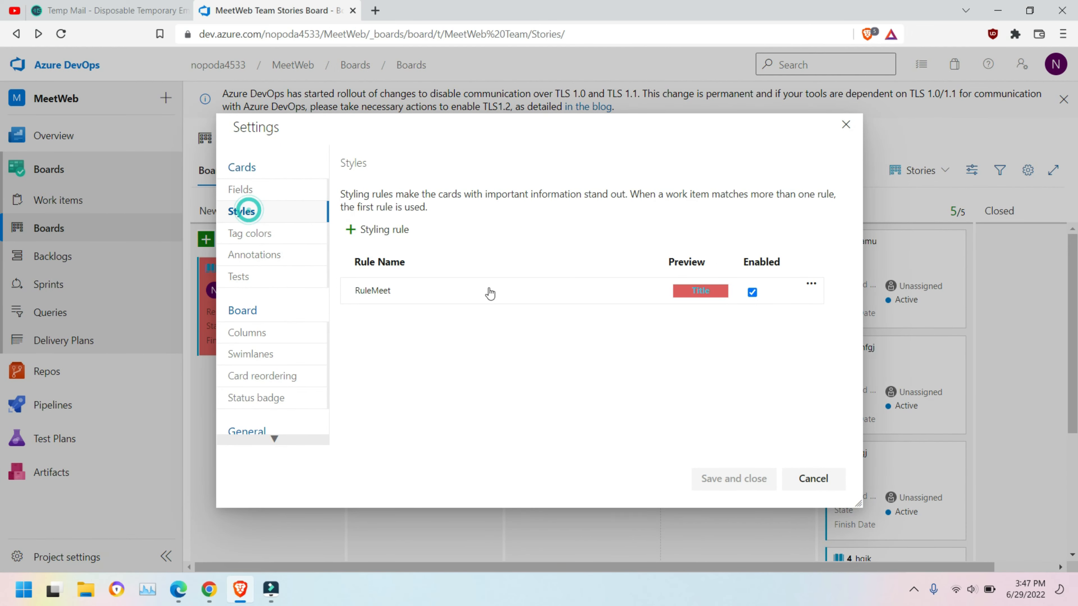
click(374, 227)
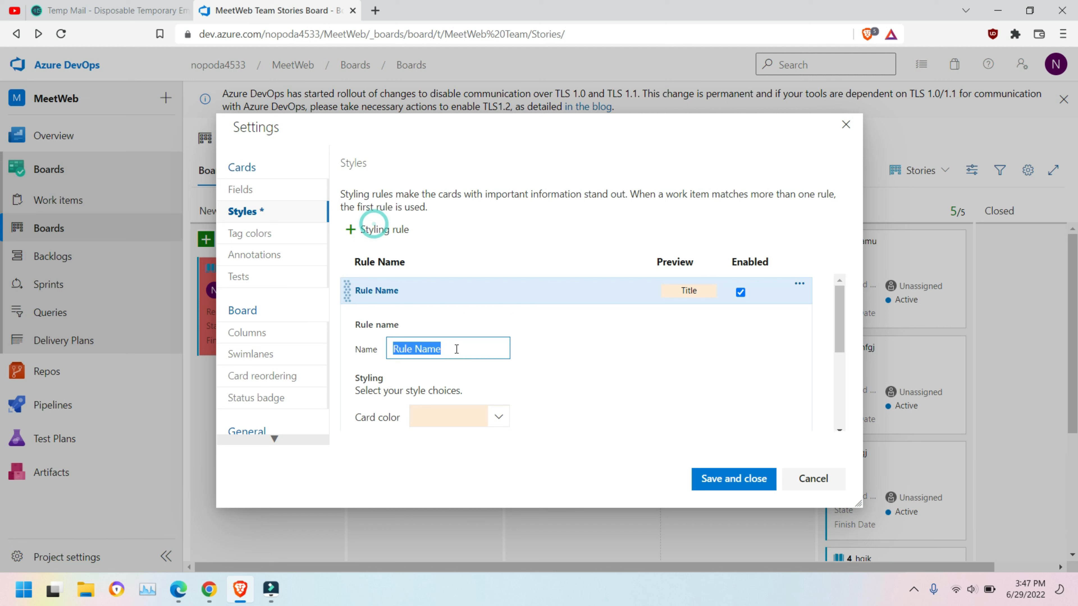
click(461, 347)
key(BackSpace)
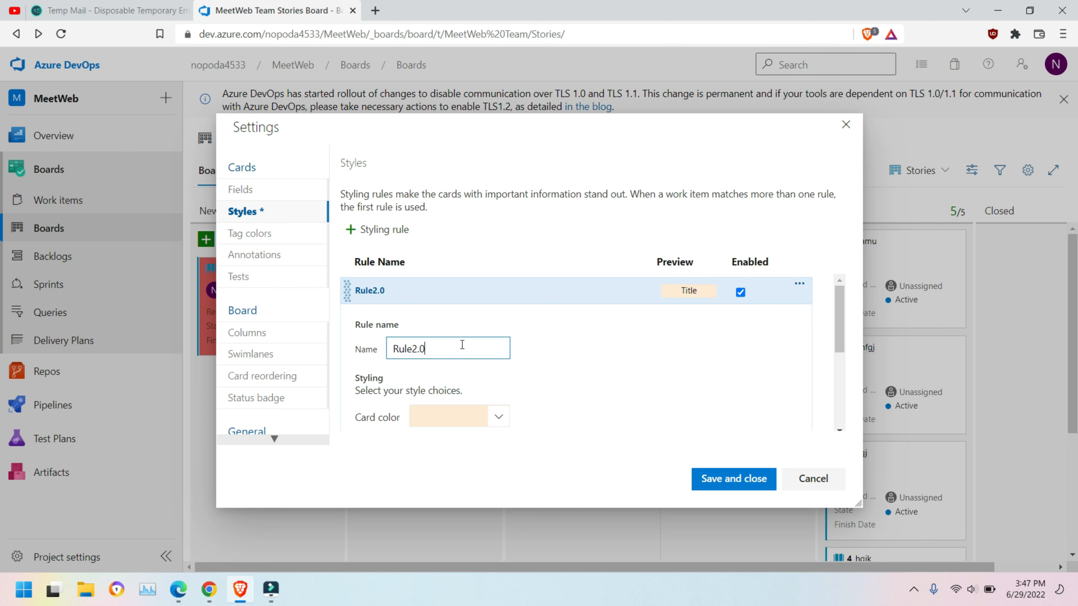
scroll(462, 345, down, 2)
Step: Give the new rule a light red card colour
click(500, 351)
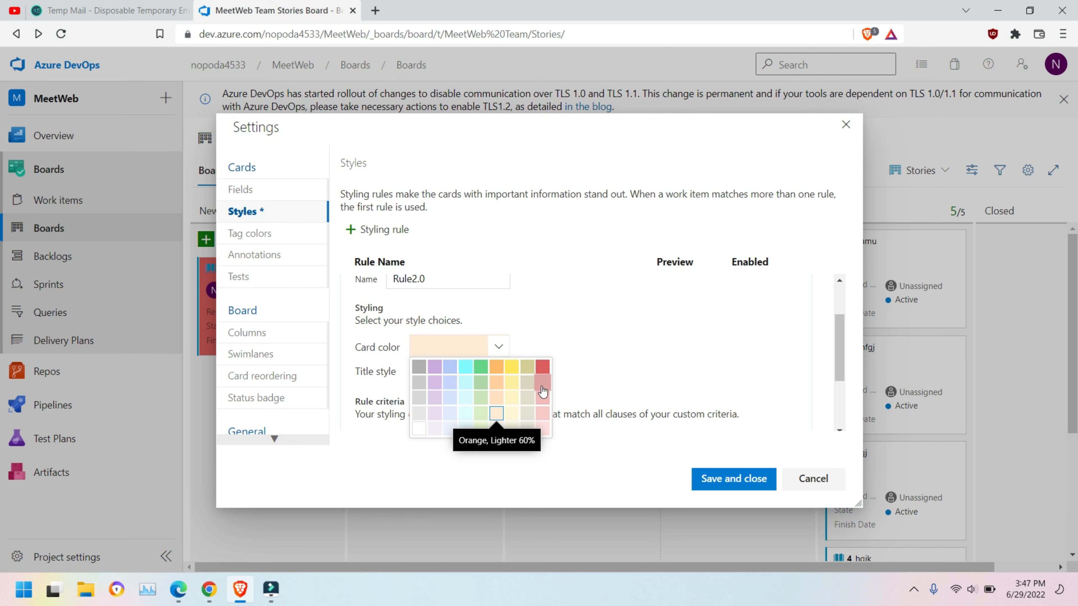
click(544, 385)
scroll(526, 377, down, 2)
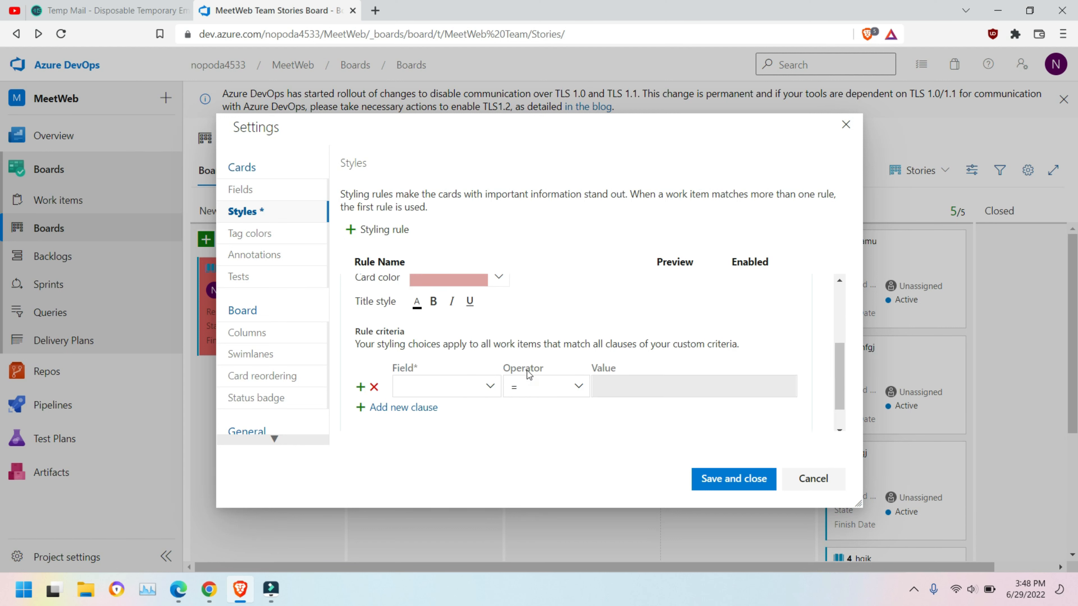
Step: Set the rule's condition to State = Removed and save it
click(484, 387)
scroll(462, 298, down, 4)
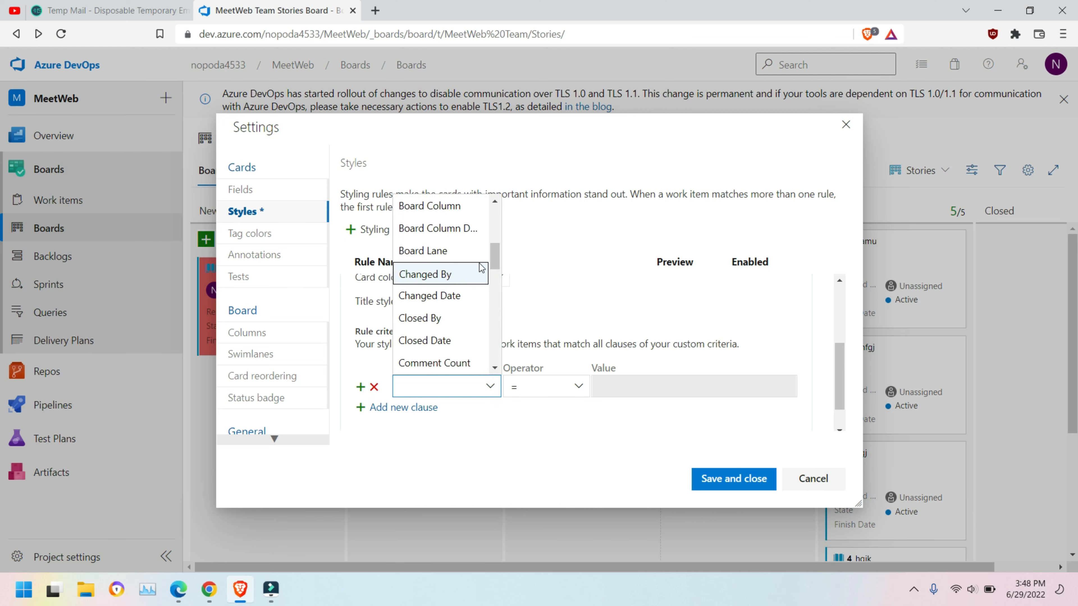
drag(497, 260, 489, 348)
click(430, 255)
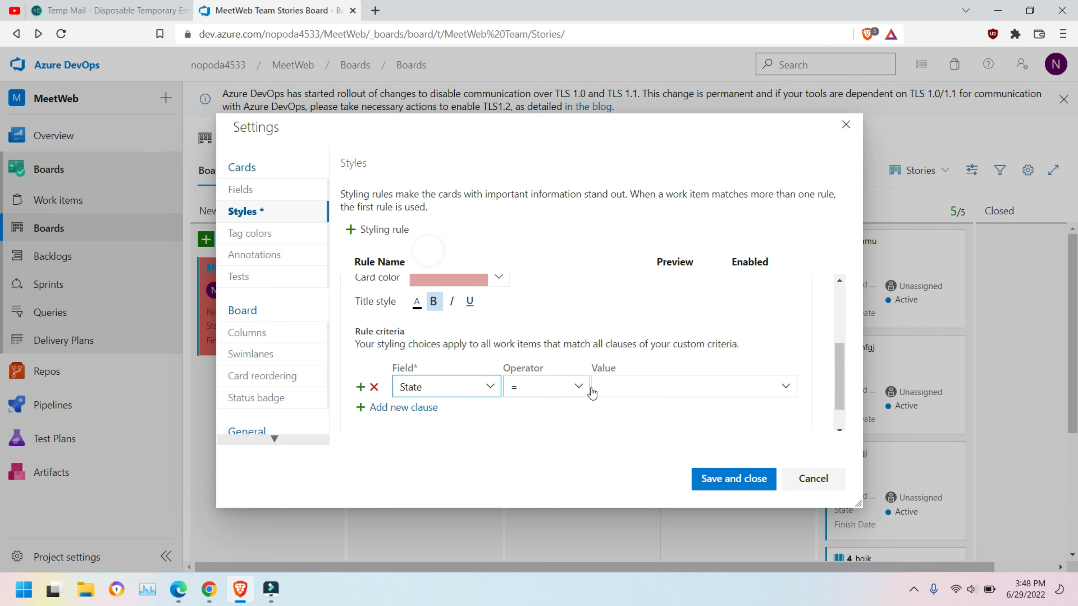
click(785, 386)
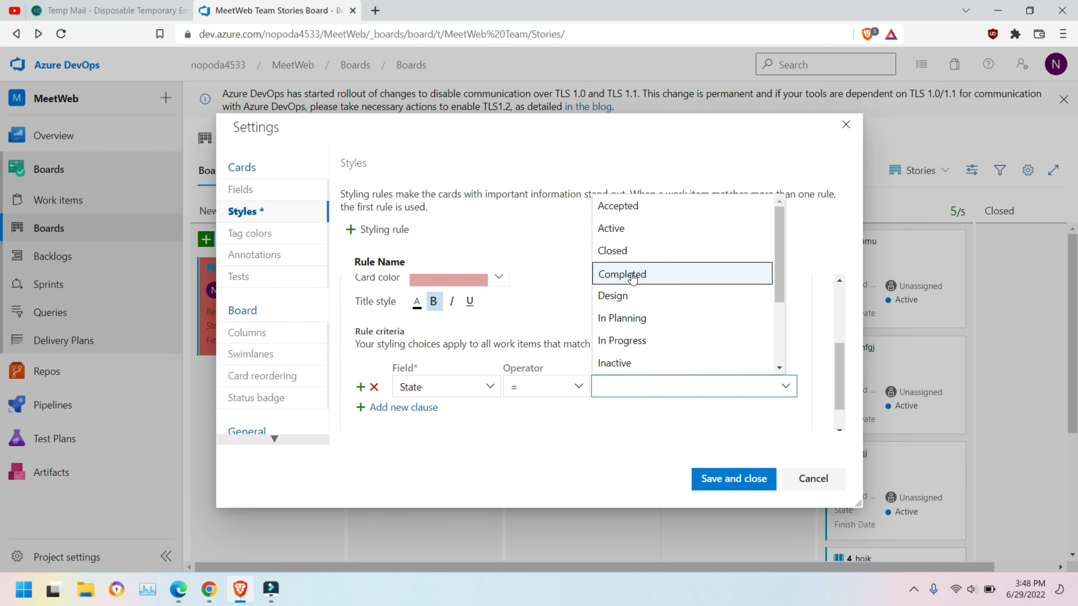
scroll(658, 354, down, 3)
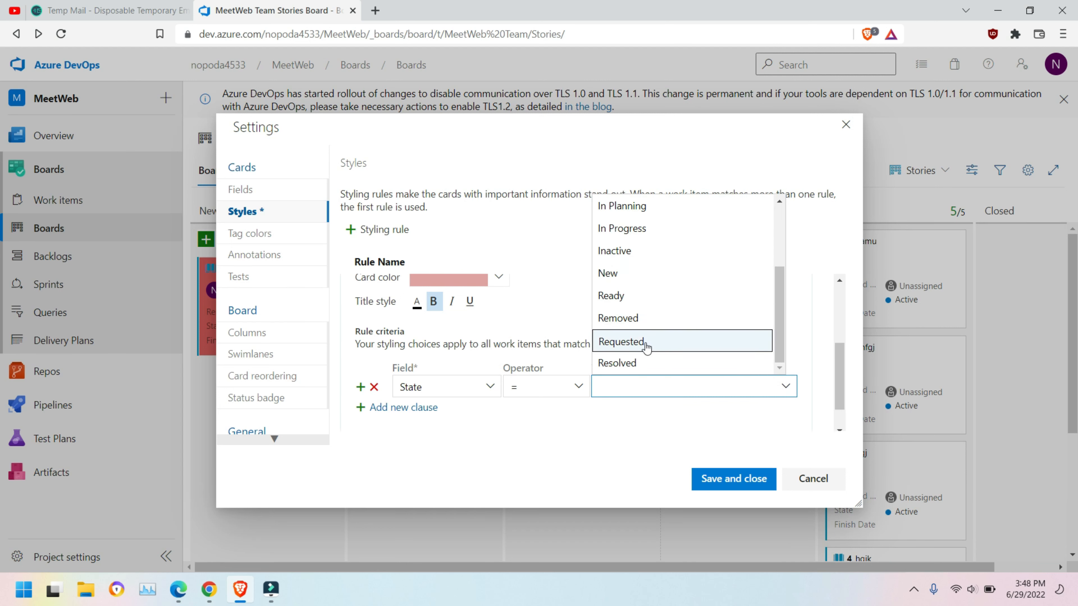
click(655, 318)
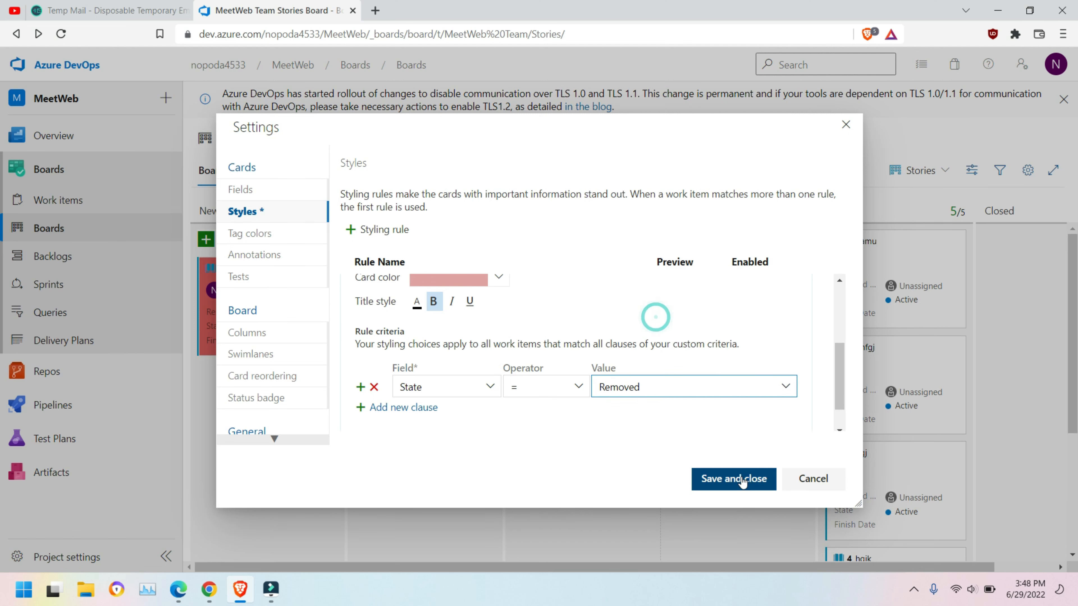
click(742, 479)
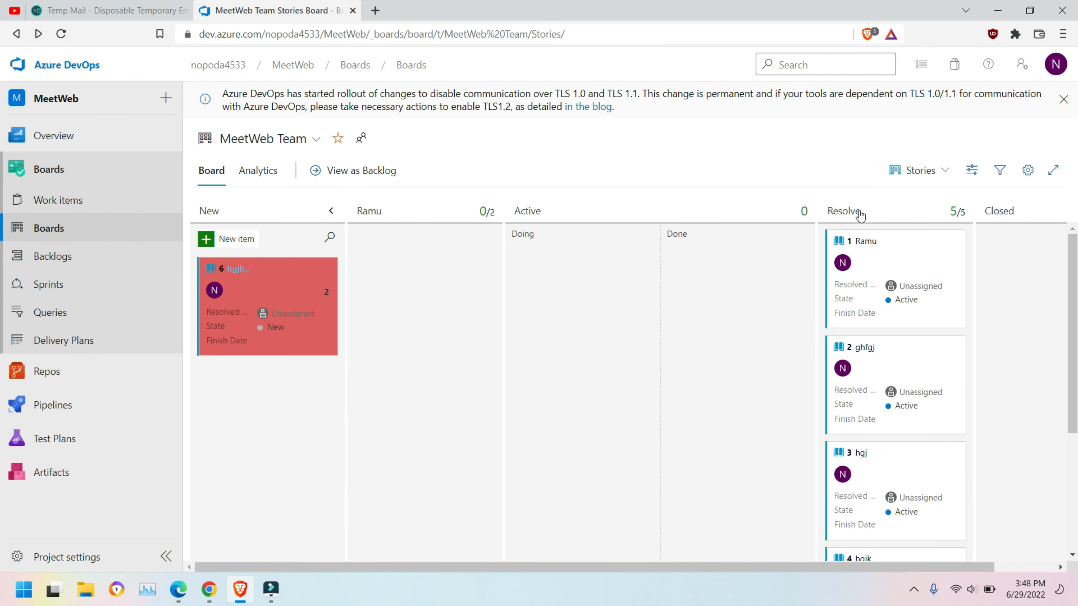
Step: Change Rule2.0's State value to Resolved, save, and drag the Ramu card into Active > Doing
click(1028, 170)
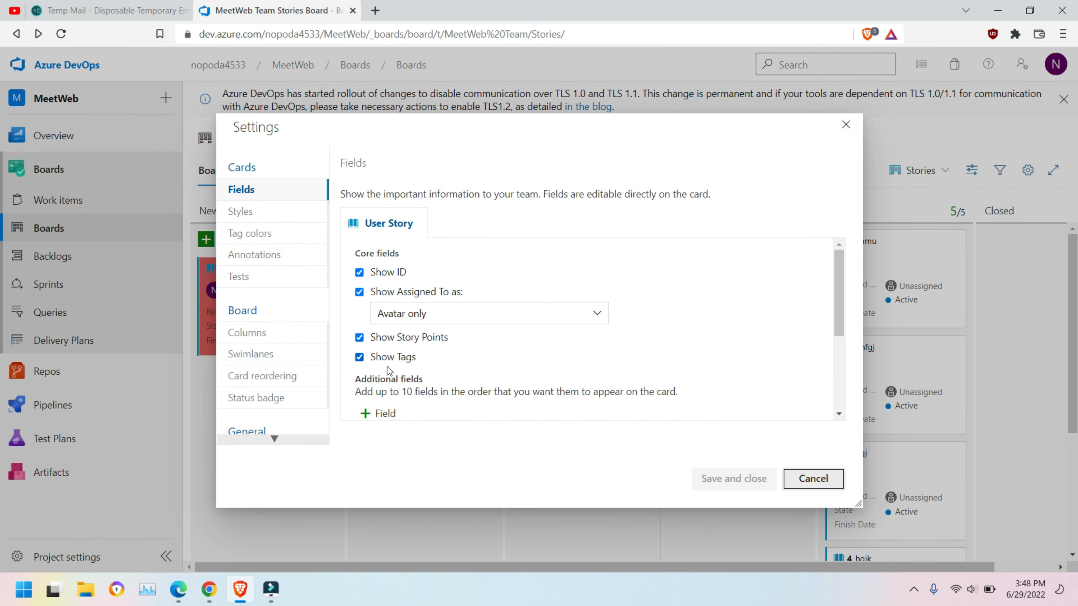
click(256, 232)
click(261, 210)
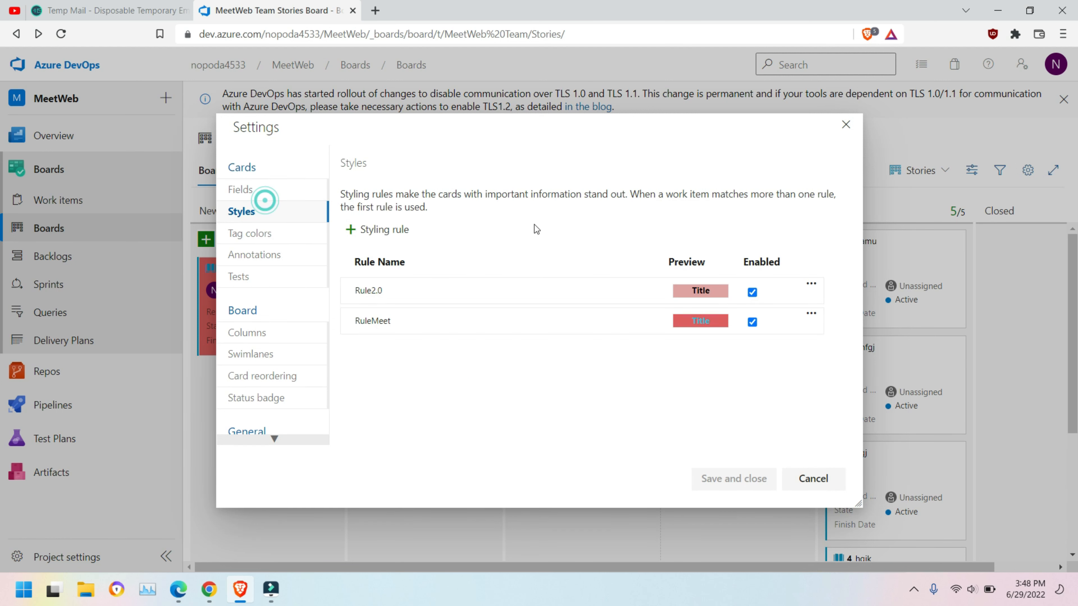
click(378, 290)
scroll(523, 356, down, 5)
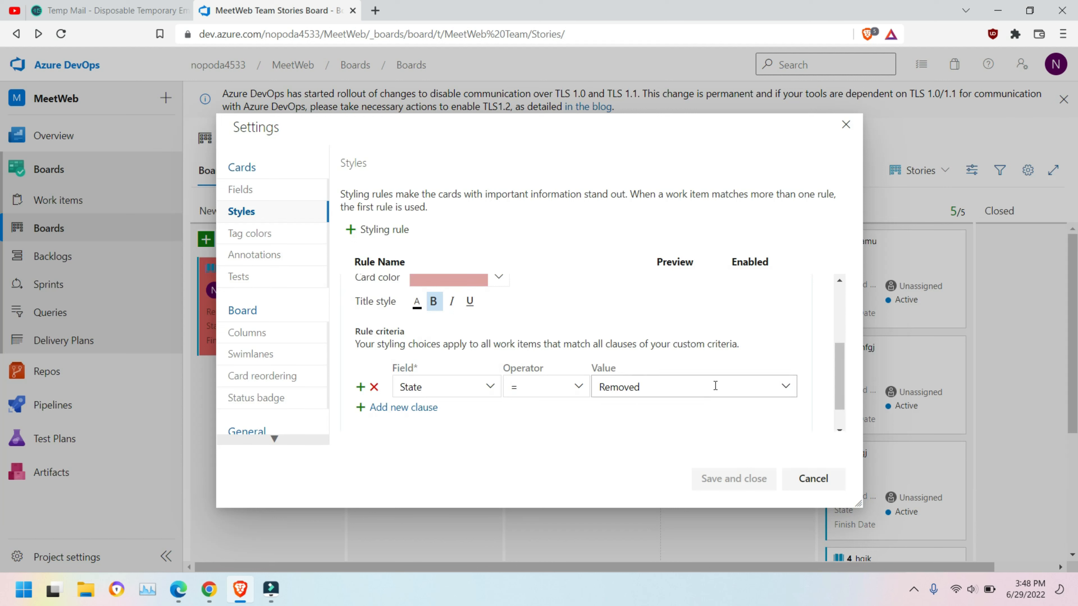
click(783, 387)
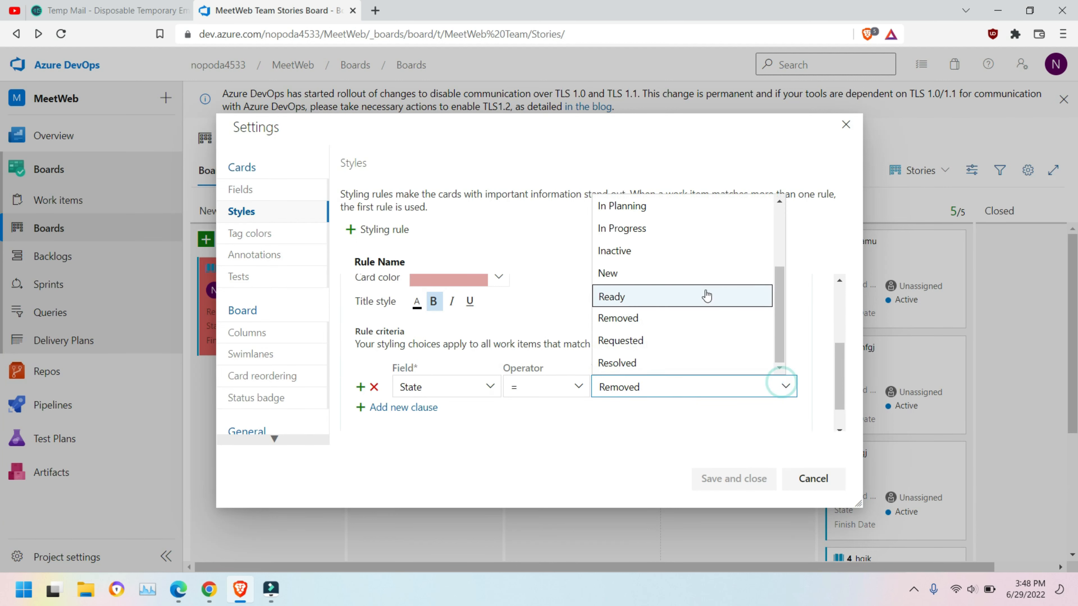
scroll(761, 316, up, 3)
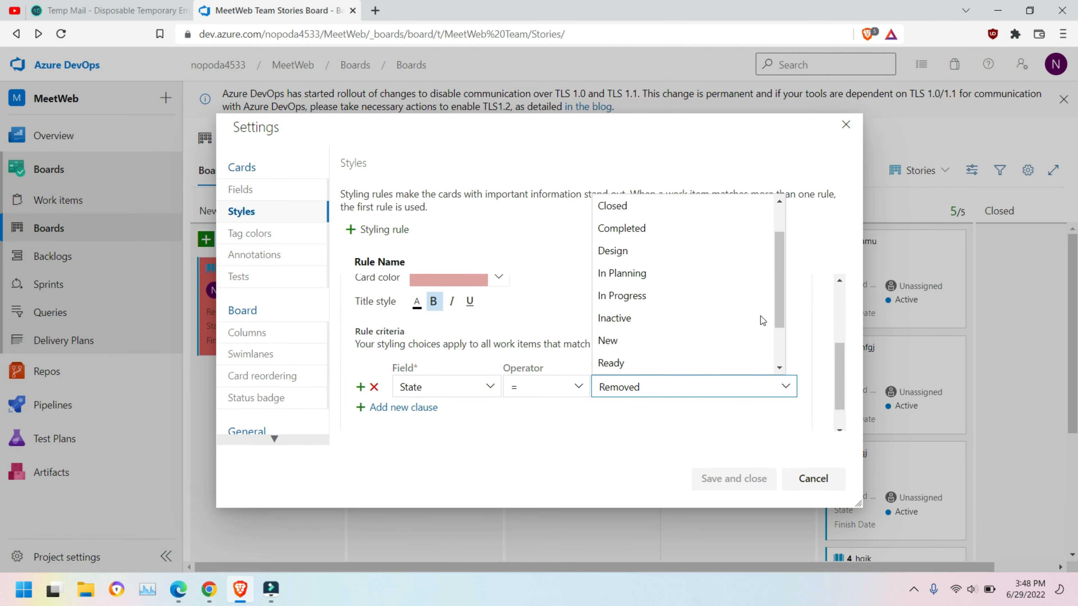
scroll(759, 315, down, 3)
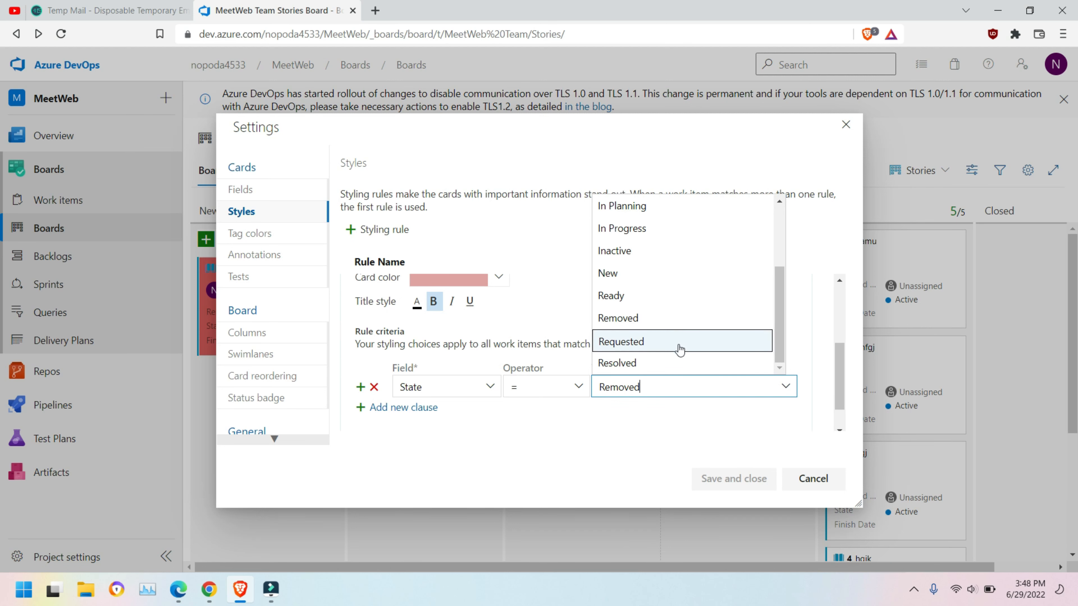
click(647, 366)
click(747, 479)
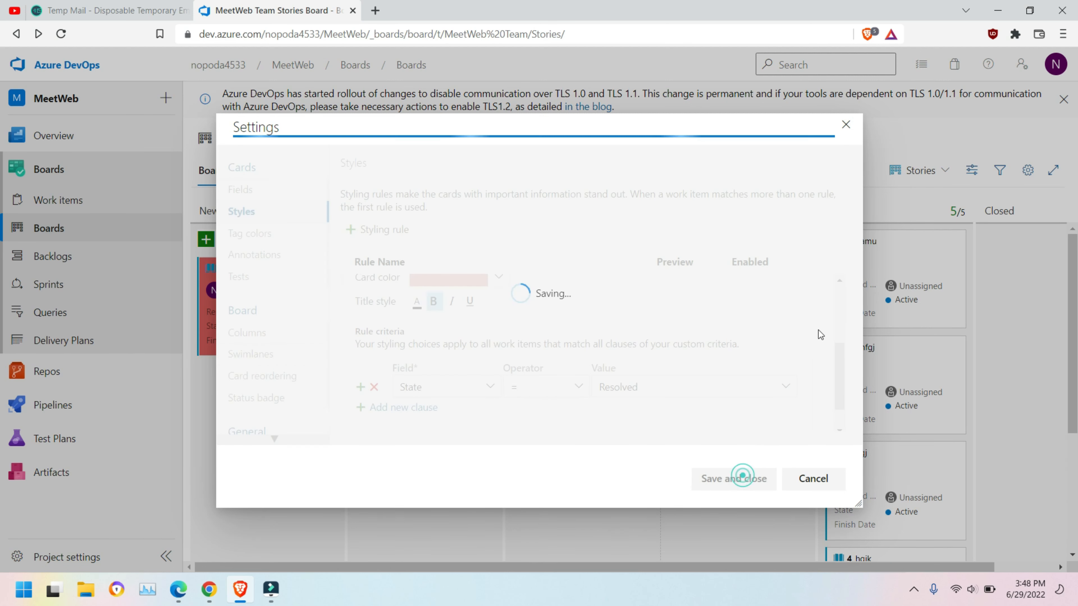
drag(900, 241, 609, 293)
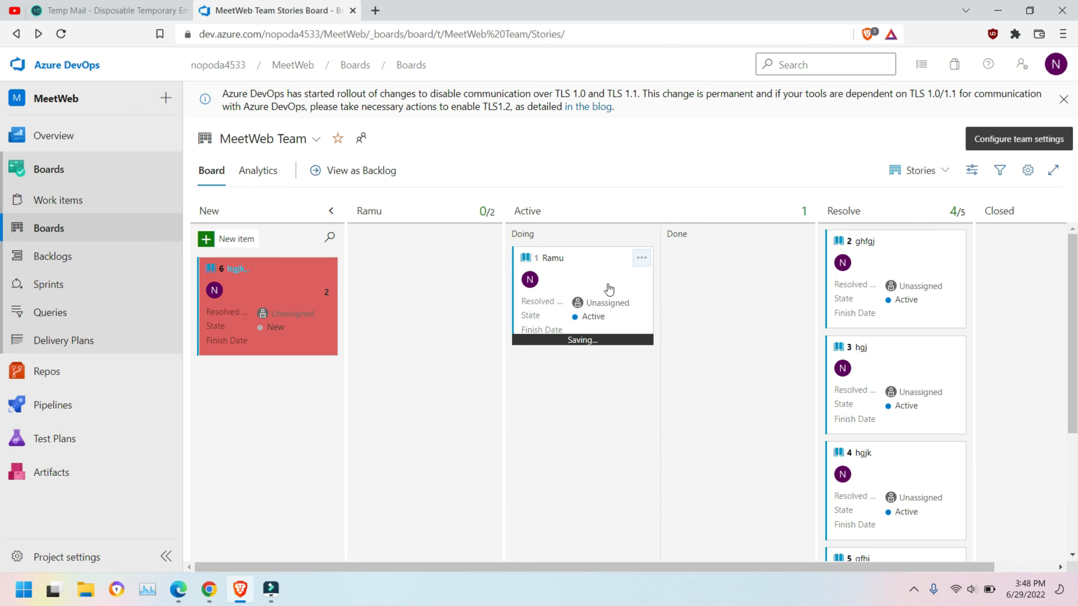
Step: Rename the Active column to 'Resolved'
click(532, 210)
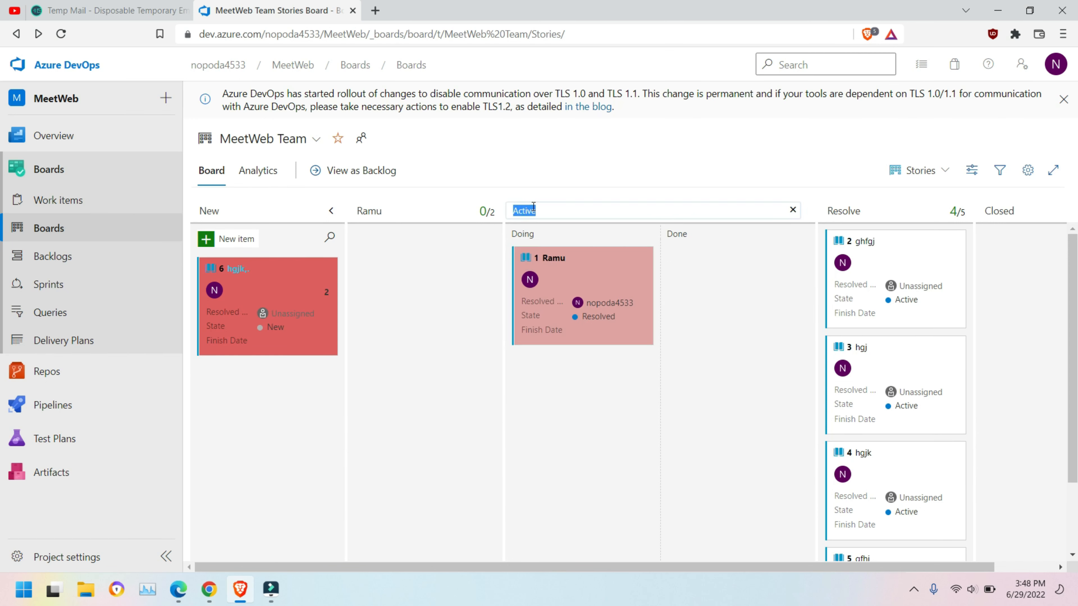
text(Resolved)
key(Return)
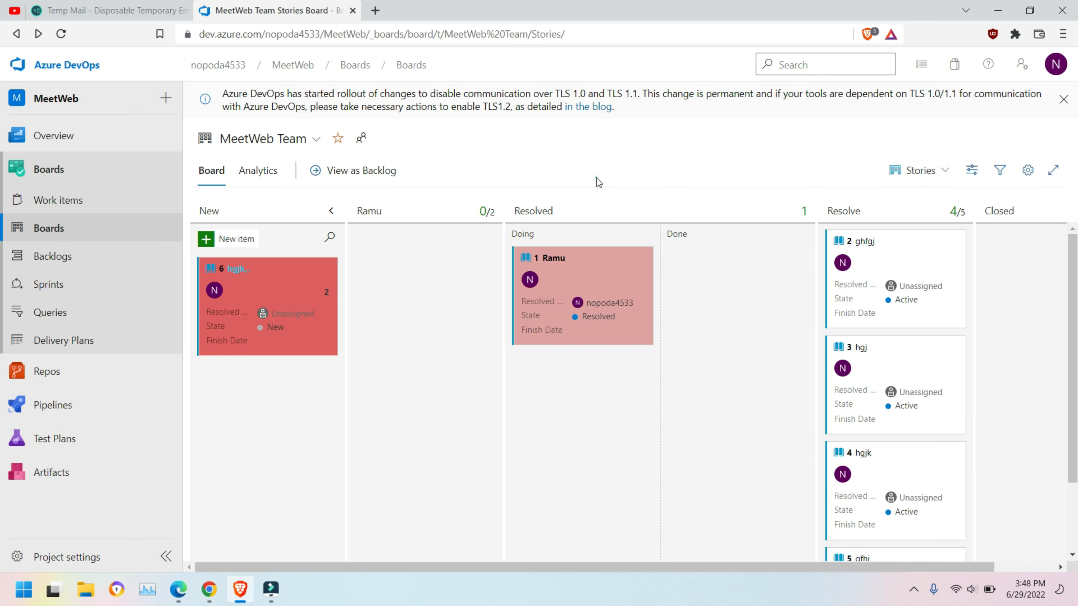
click(597, 176)
Step: Rename the Resolve column to 'Active'
click(846, 211)
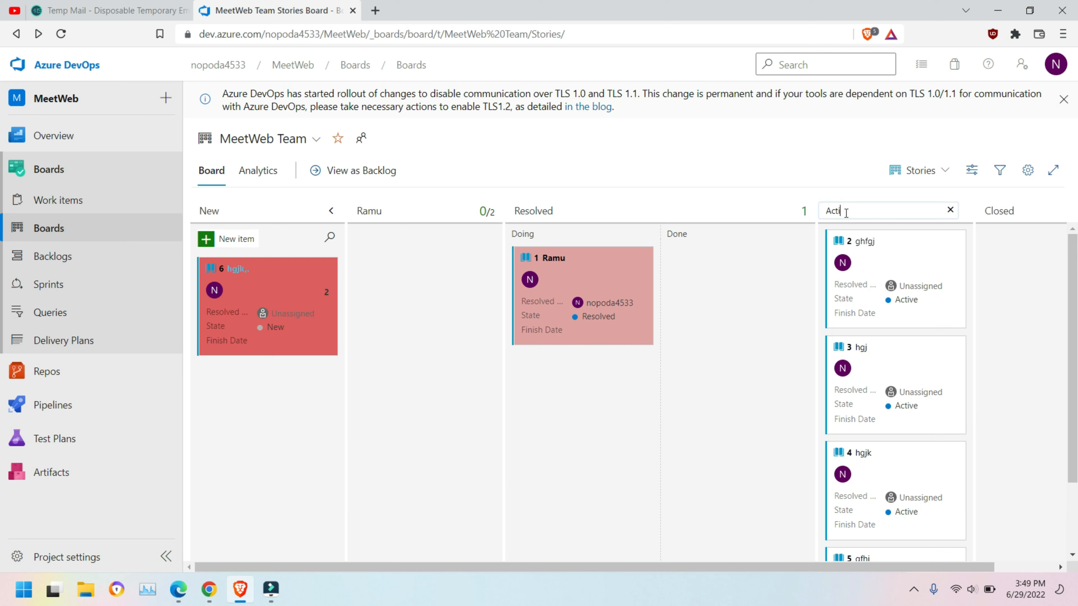
click(873, 177)
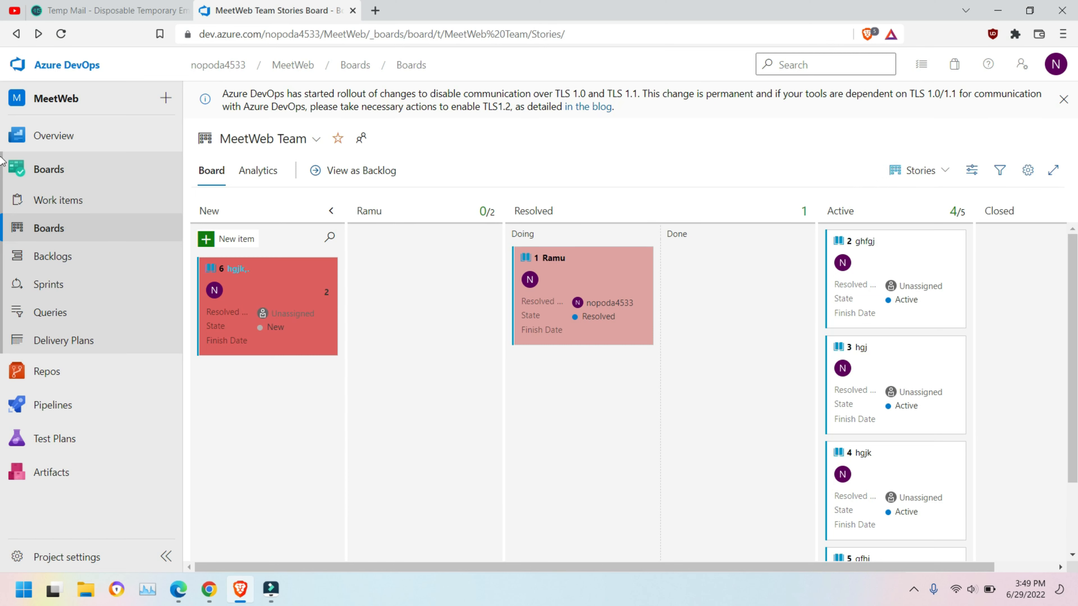
click(1028, 171)
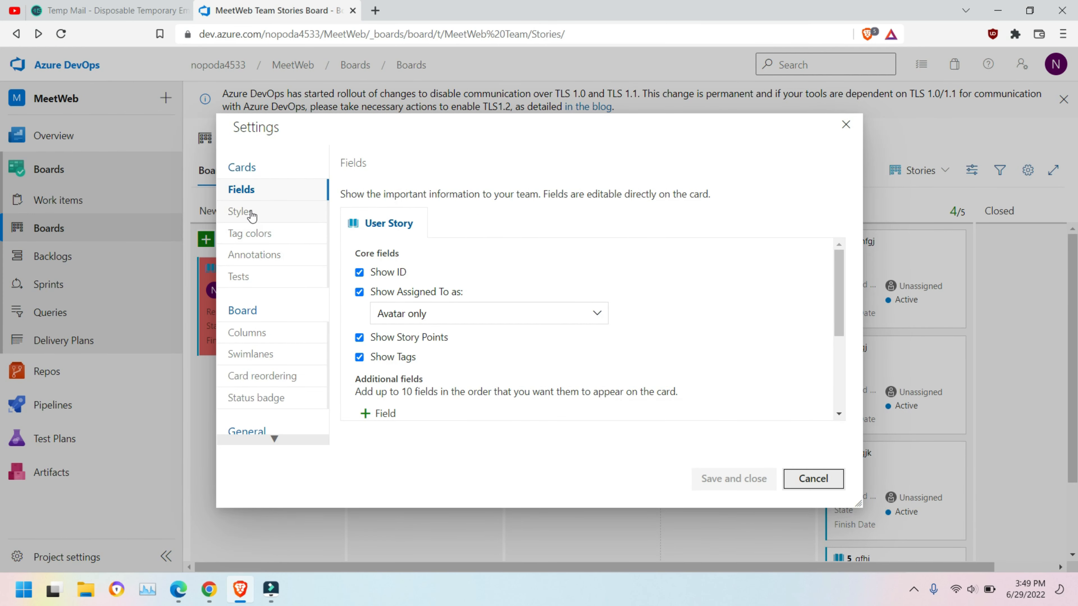
Step: Review Rule2.0 in the card styling rules and close settings without saving
click(244, 233)
click(242, 211)
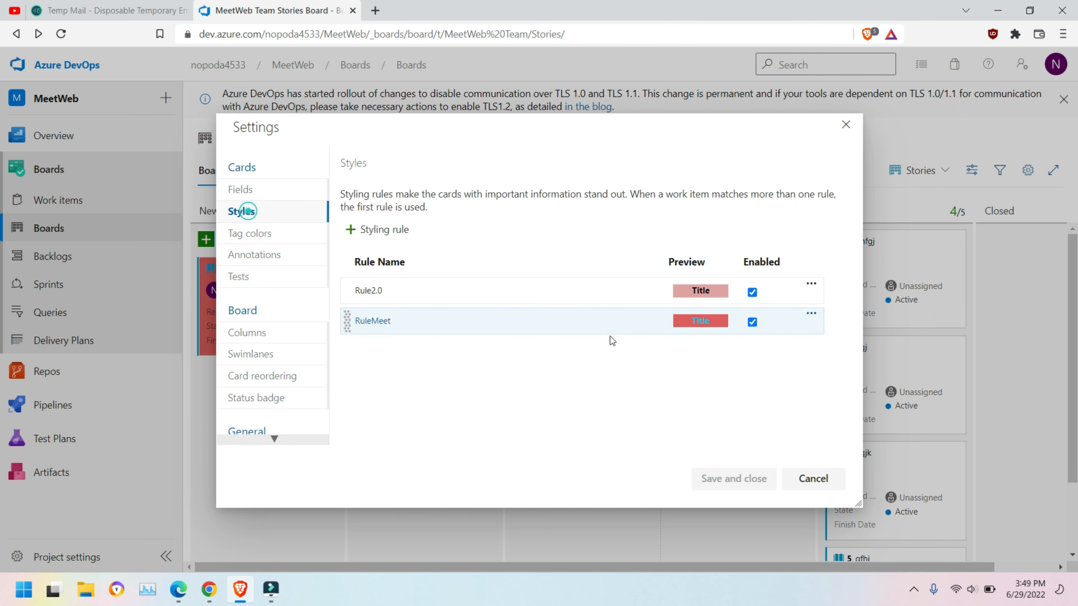
click(373, 297)
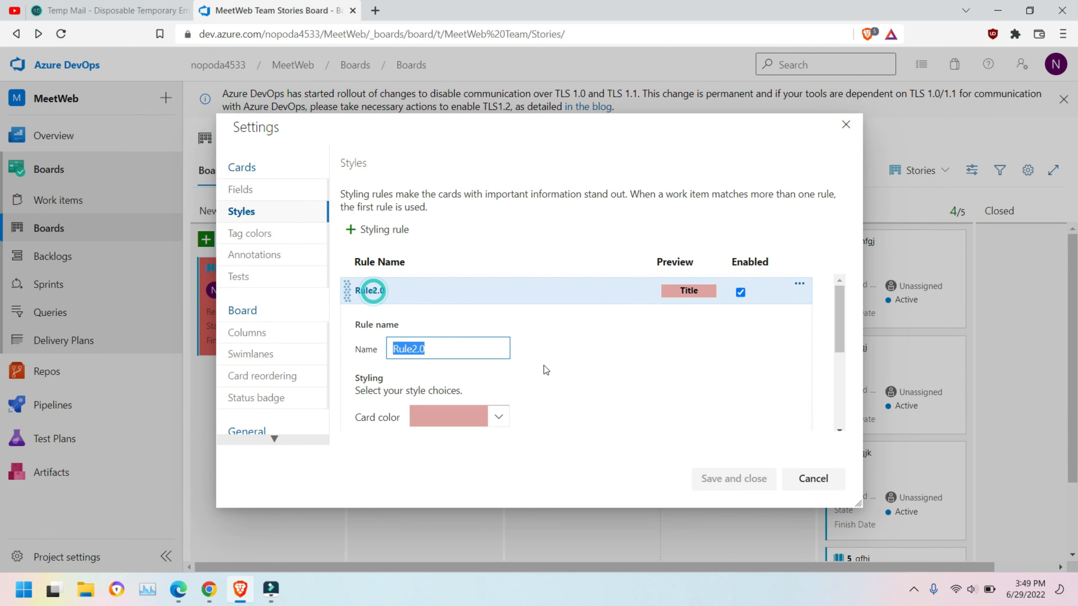
scroll(545, 367, down, 5)
scroll(620, 368, up, 3)
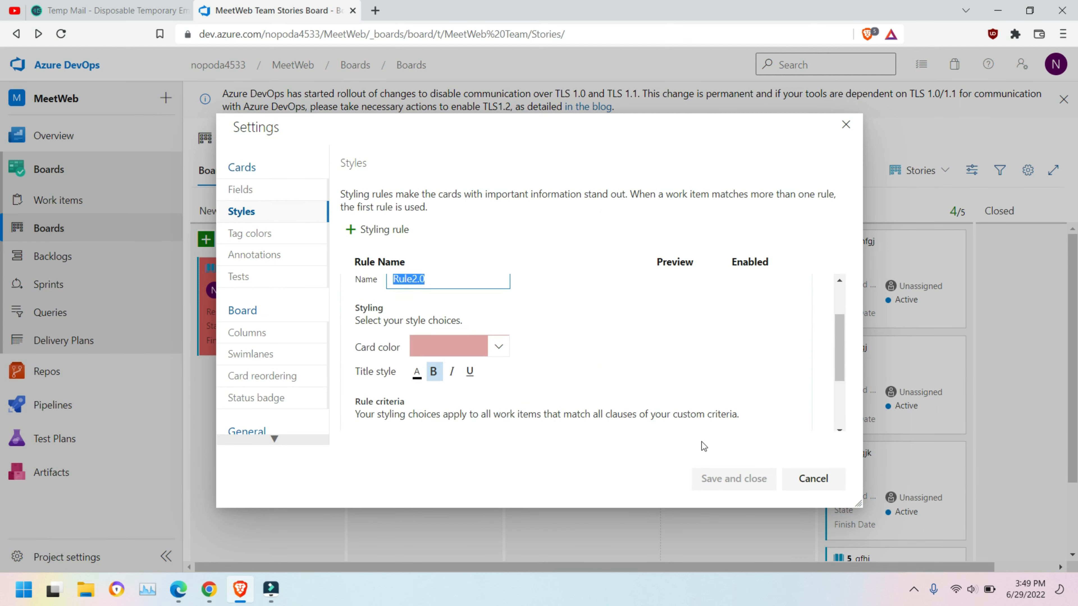
scroll(717, 394, down, 4)
click(813, 479)
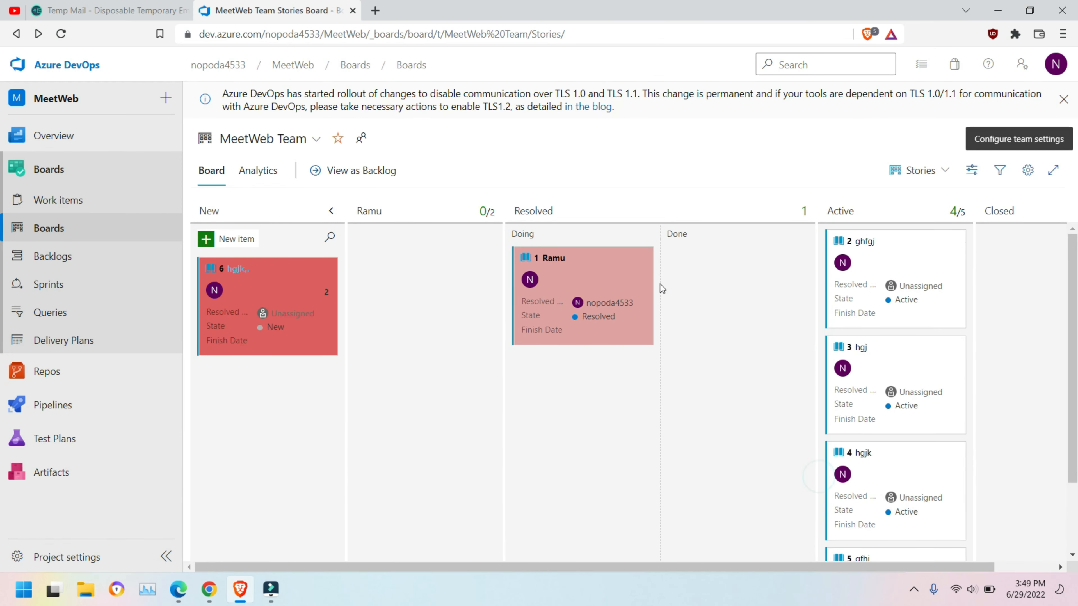
Step: Confirm the Resolved column still maps to the Resolved User Story state, then cancel
click(1028, 170)
scroll(244, 363, down, 2)
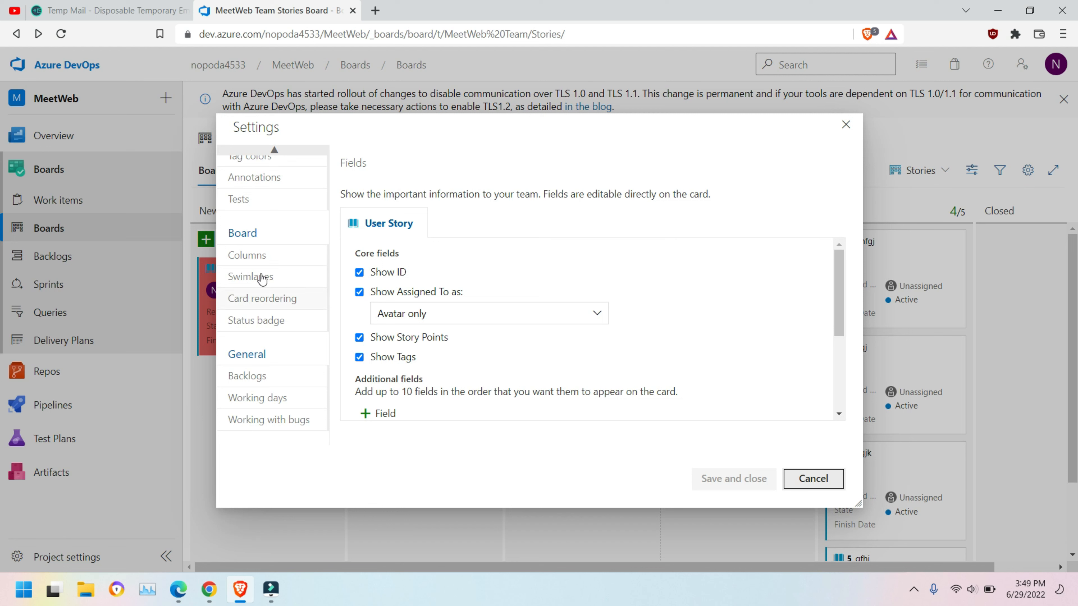
click(252, 256)
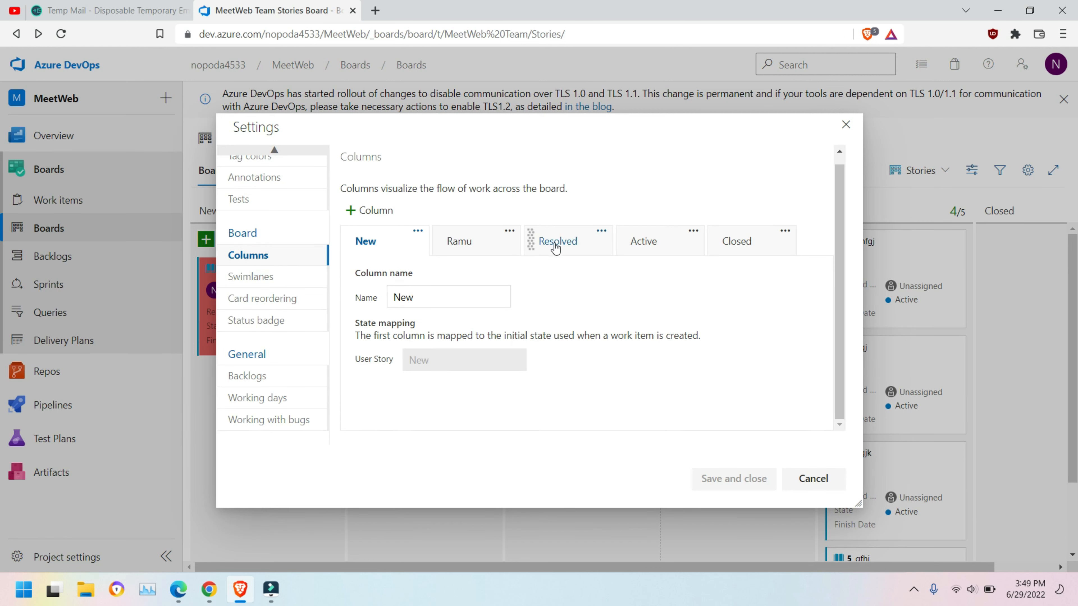
click(556, 249)
scroll(594, 365, down, 5)
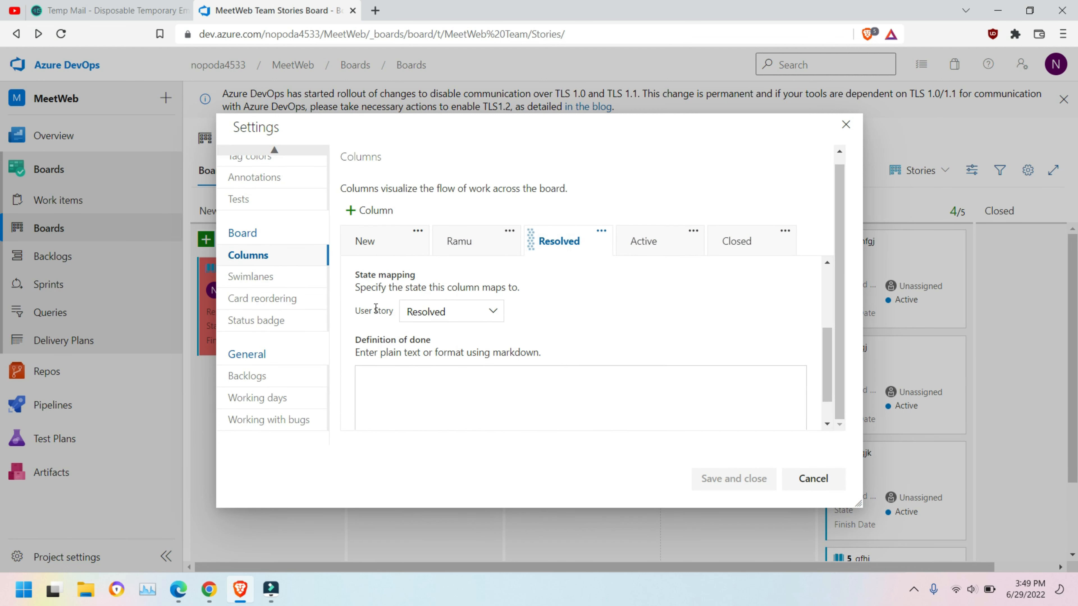
drag(367, 286, 522, 295)
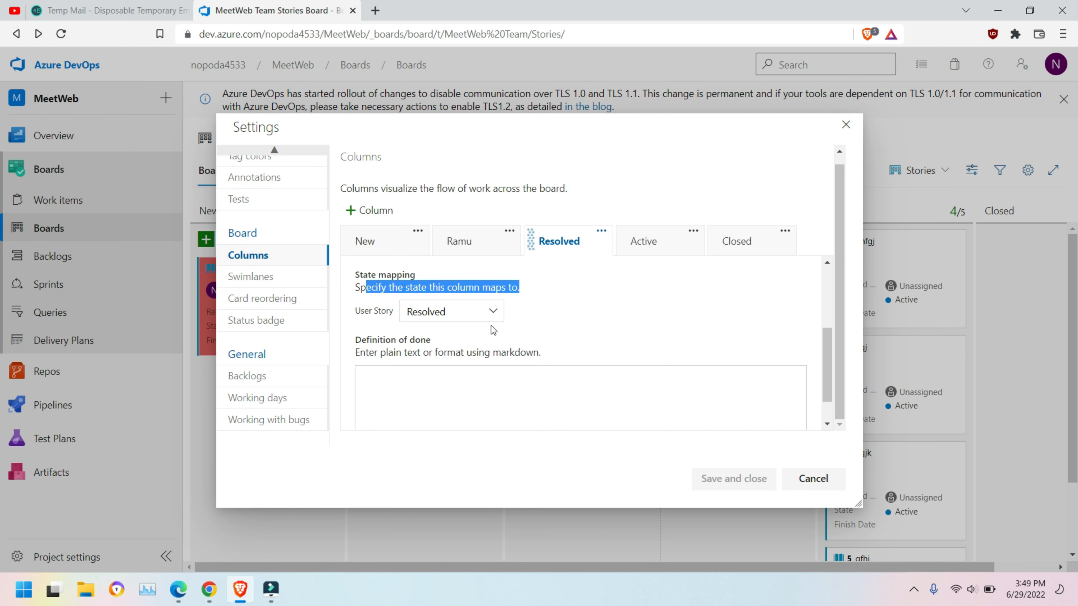
click(490, 311)
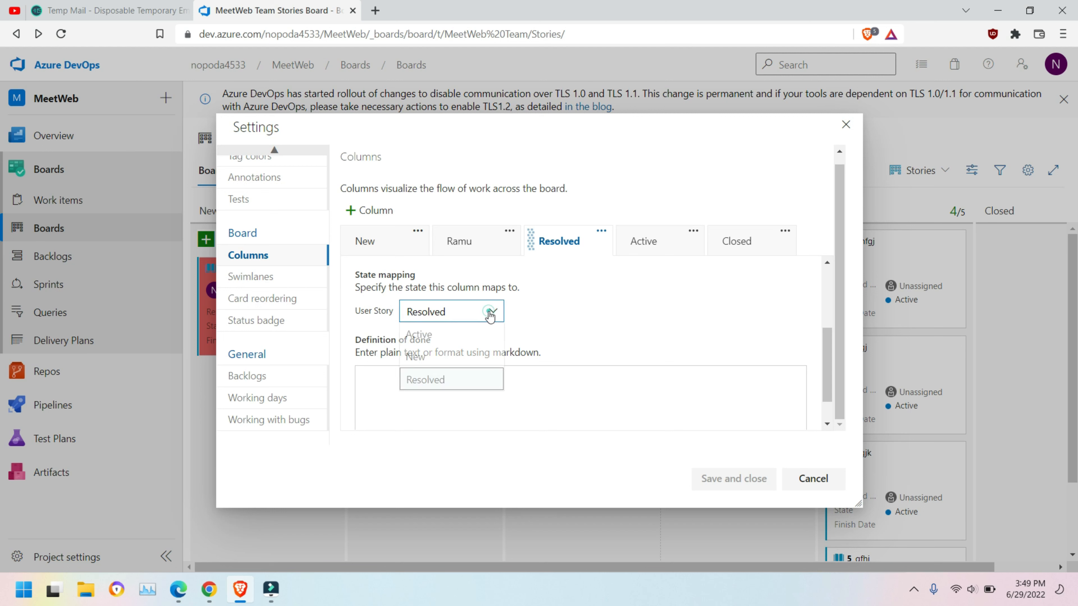
click(597, 302)
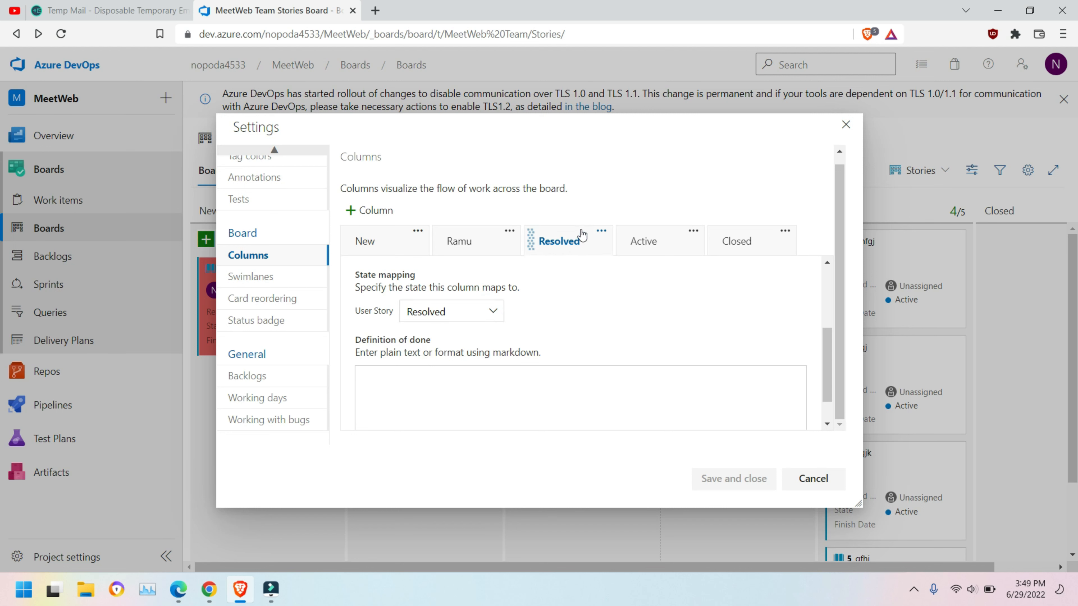
click(813, 479)
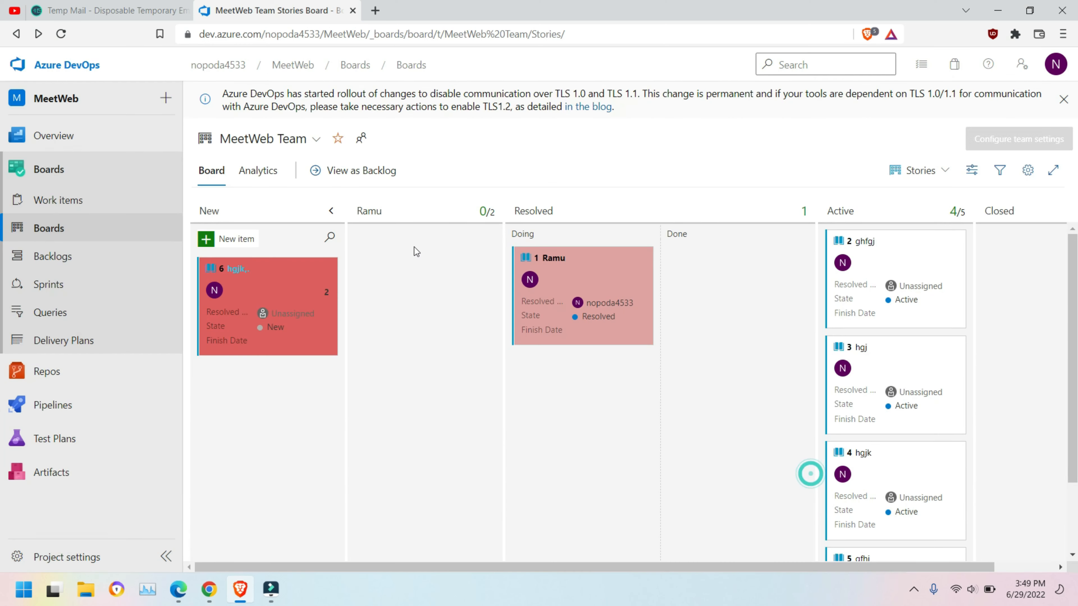
click(522, 217)
click(1027, 169)
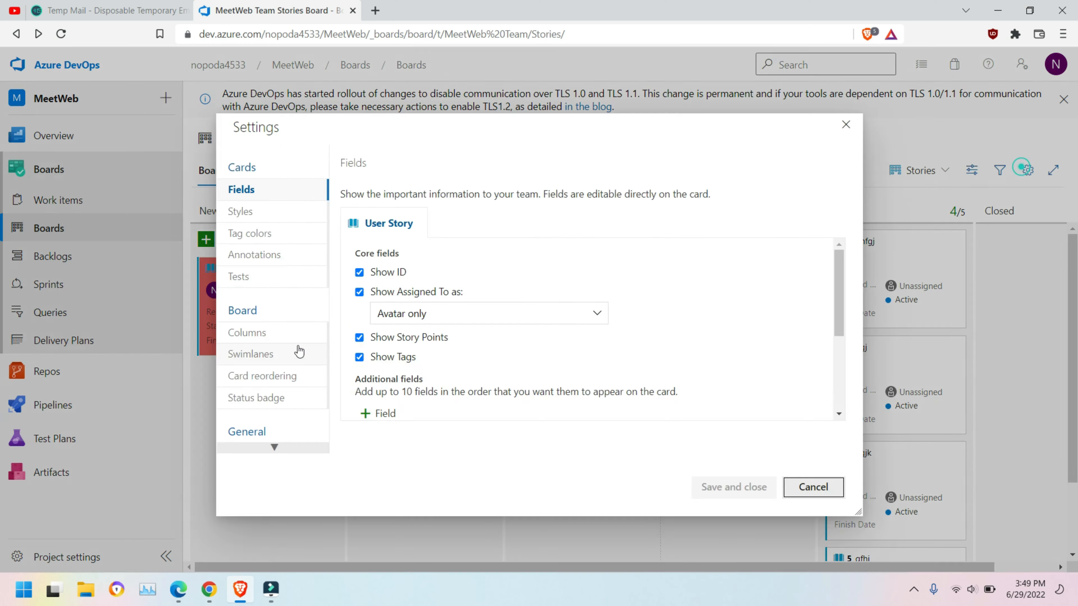
click(257, 333)
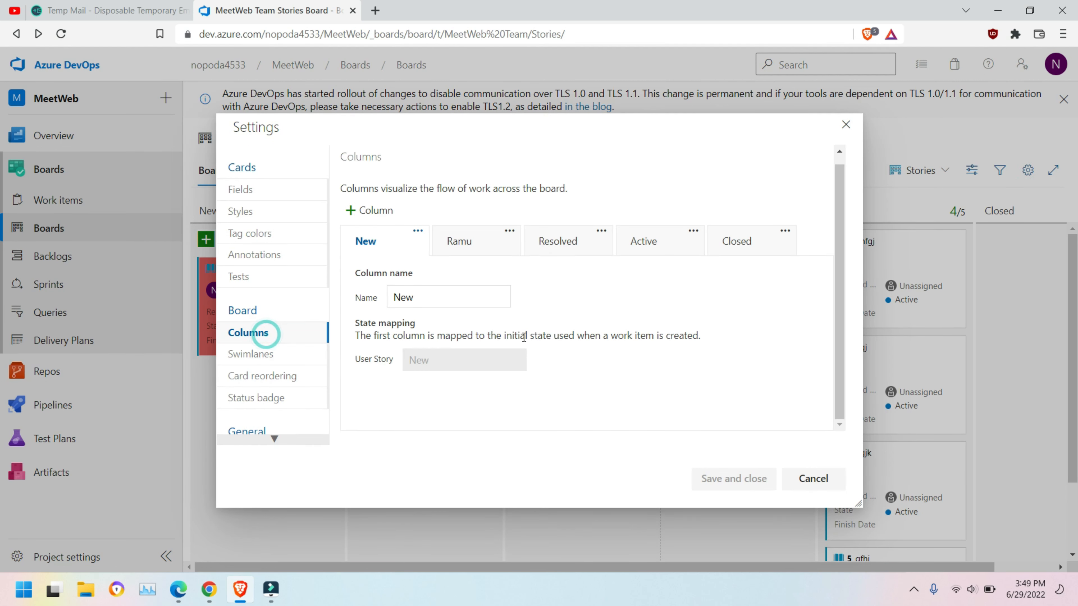
click(568, 245)
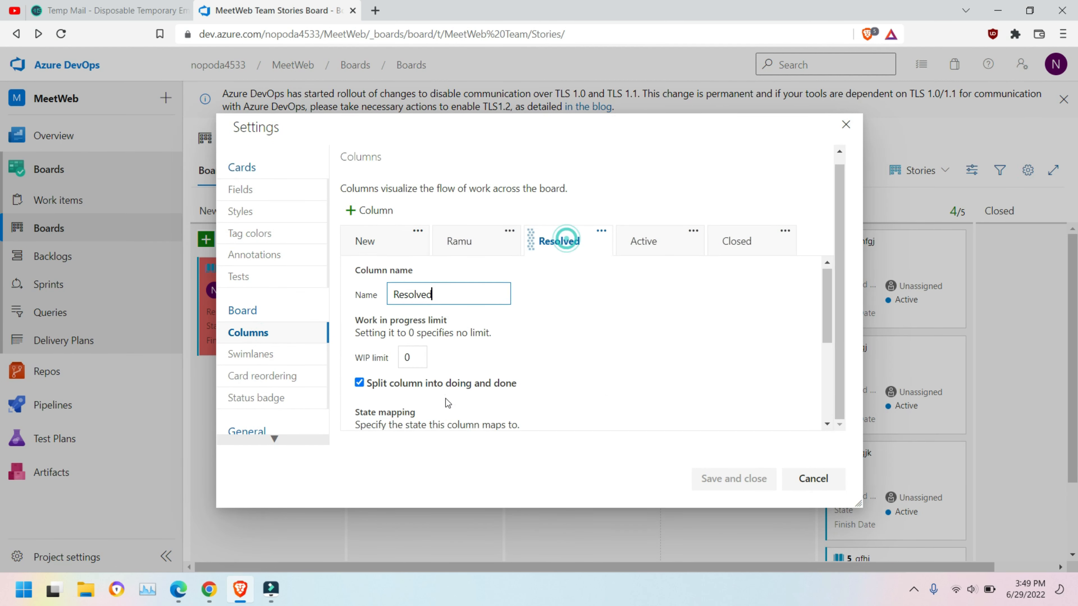
scroll(445, 398, down, 3)
scroll(424, 407, up, 2)
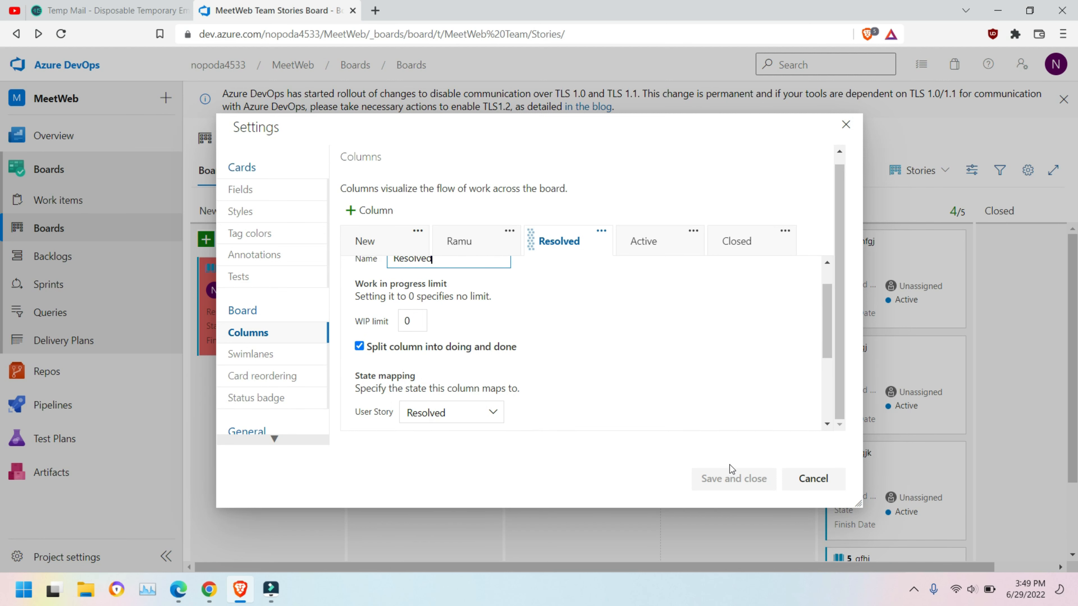
click(814, 479)
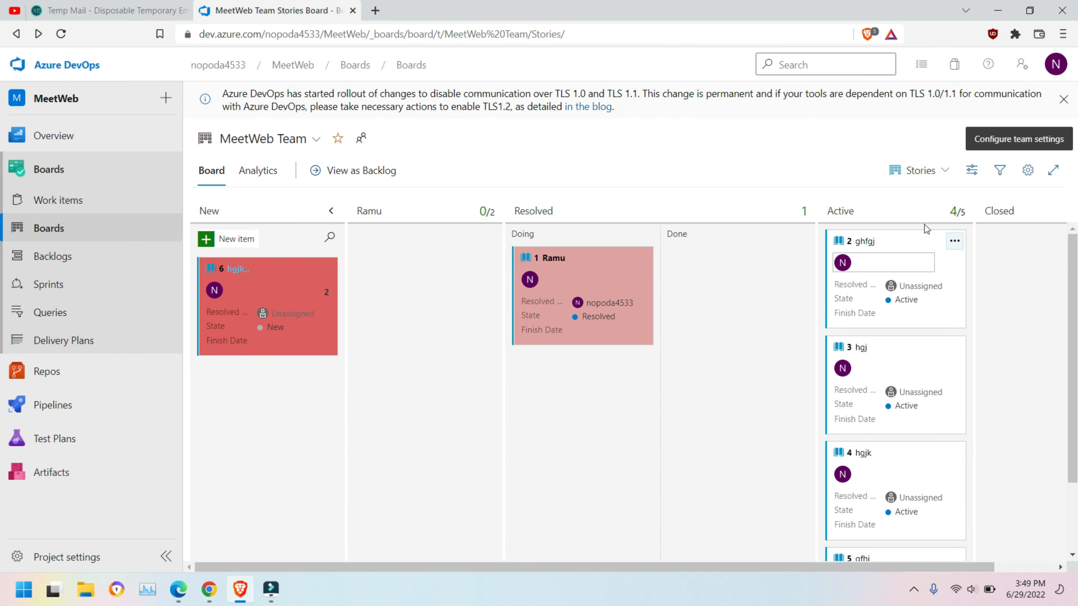
click(1027, 182)
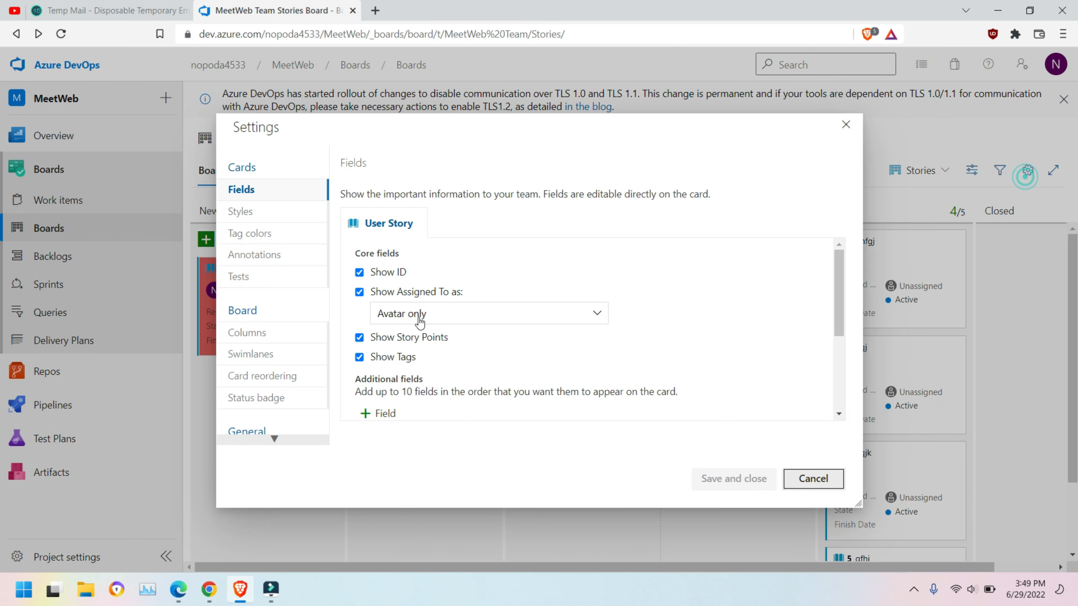
click(249, 333)
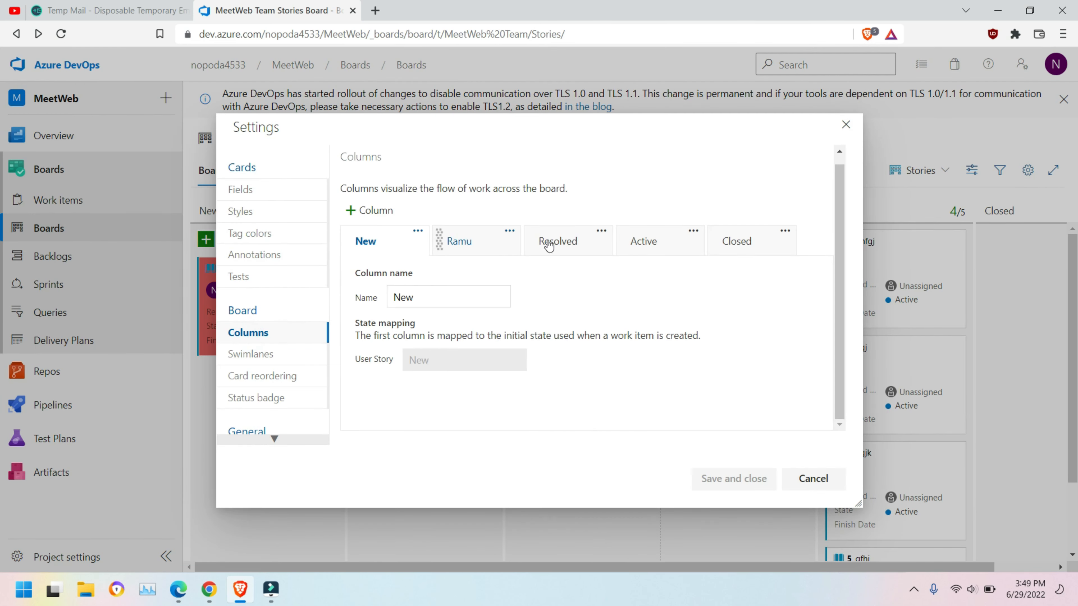
click(643, 241)
scroll(519, 354, down, 3)
scroll(518, 354, up, 2)
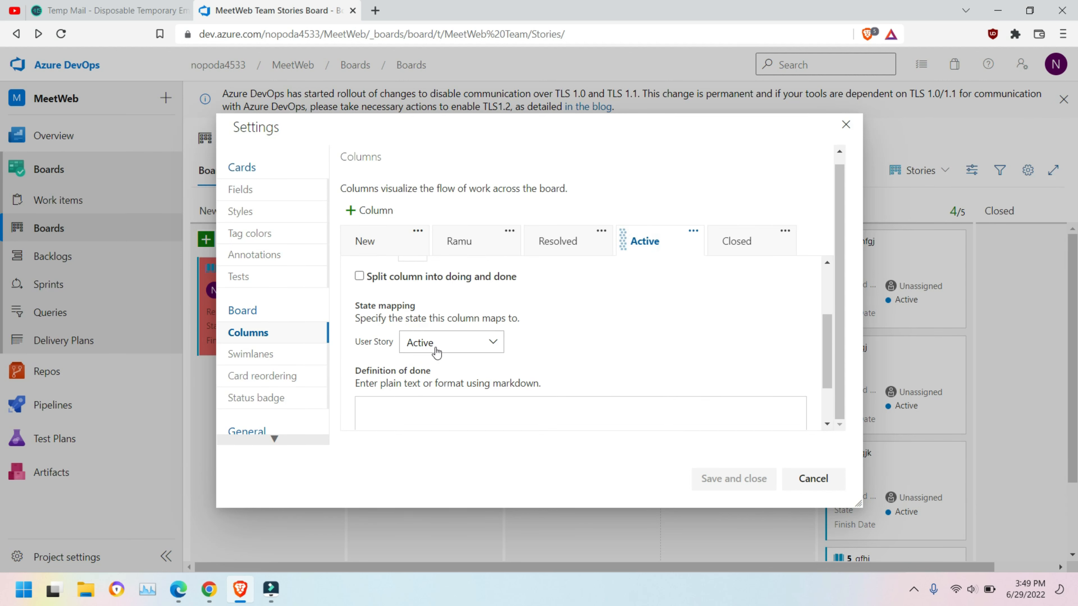
click(828, 471)
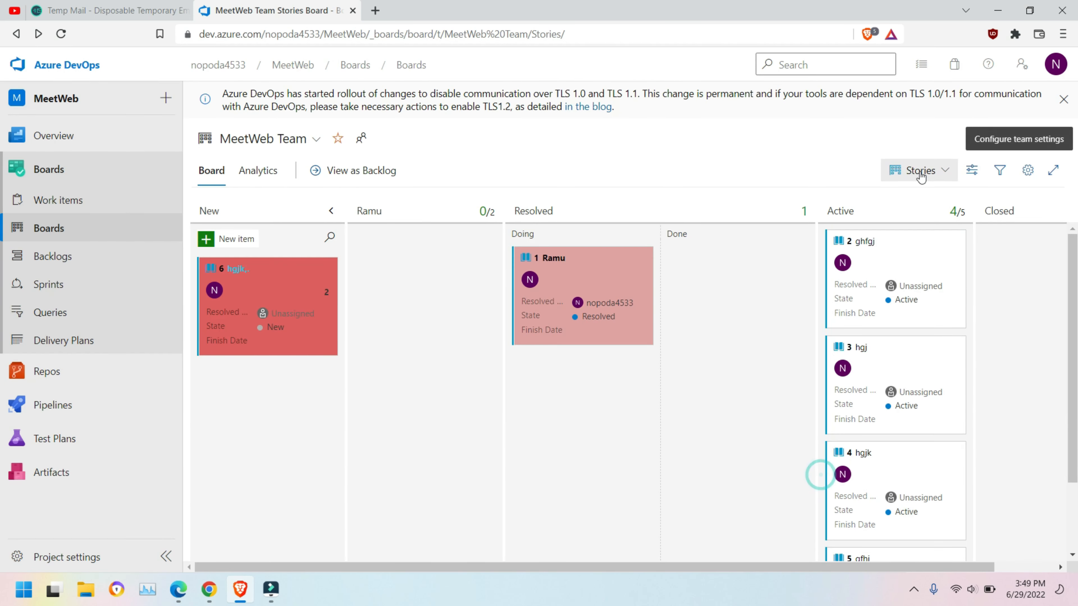
Step: Add another card styling rule in board settings and edit its name
click(1028, 170)
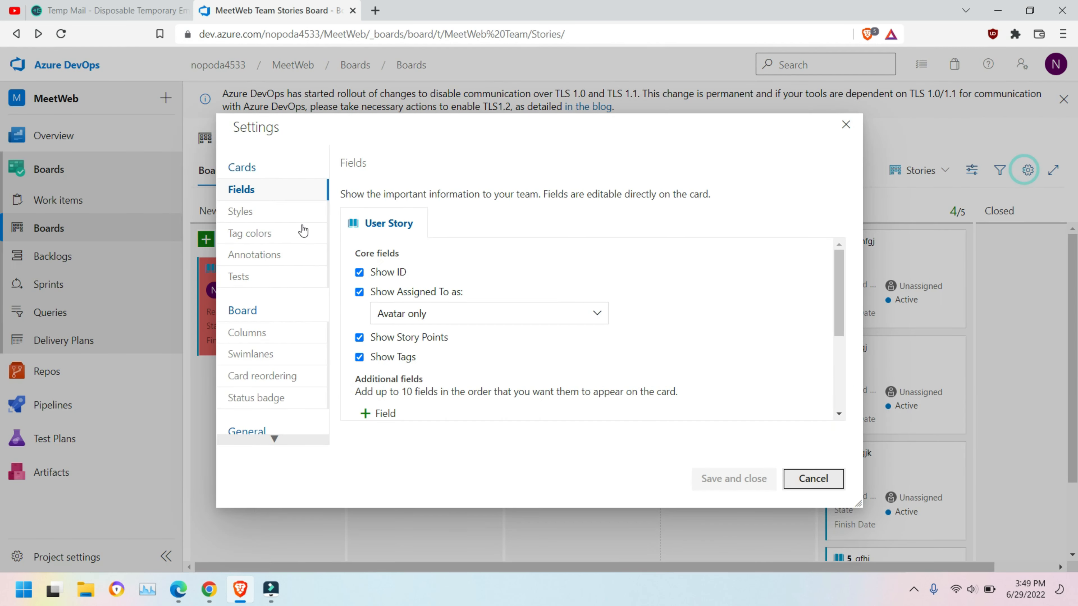
click(242, 211)
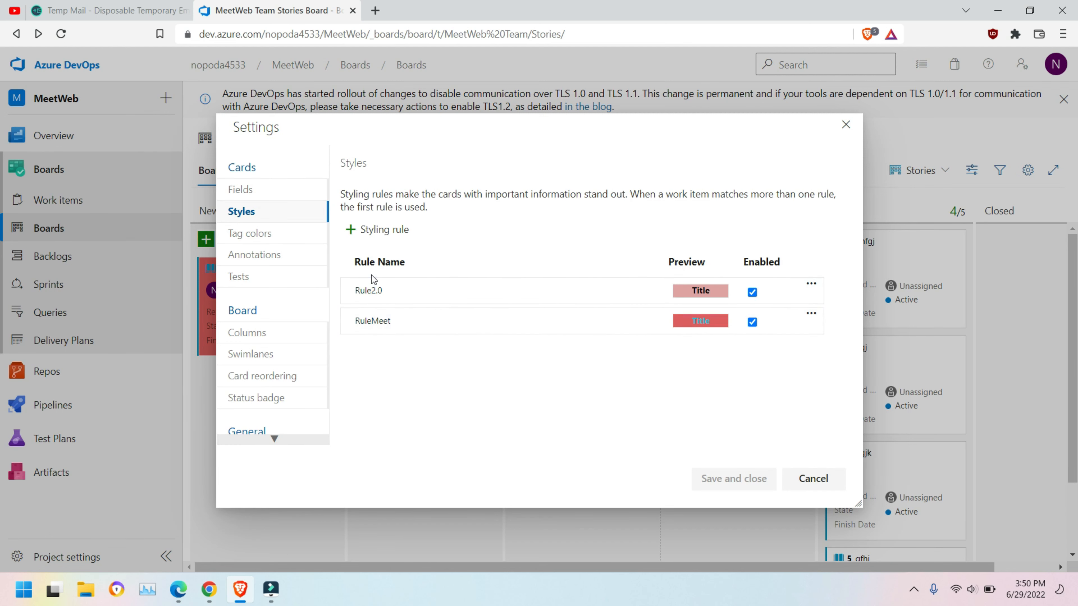
click(387, 229)
drag(839, 314, 854, 351)
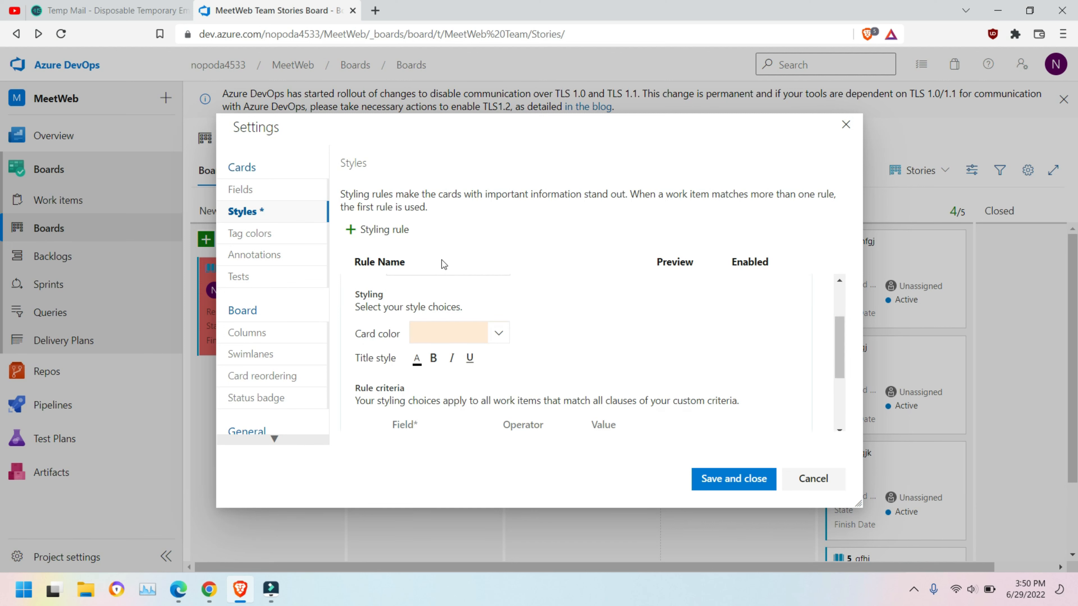
click(408, 276)
click(423, 349)
drag(461, 349, 407, 349)
scroll(592, 349, down, 3)
scroll(479, 351, up, 3)
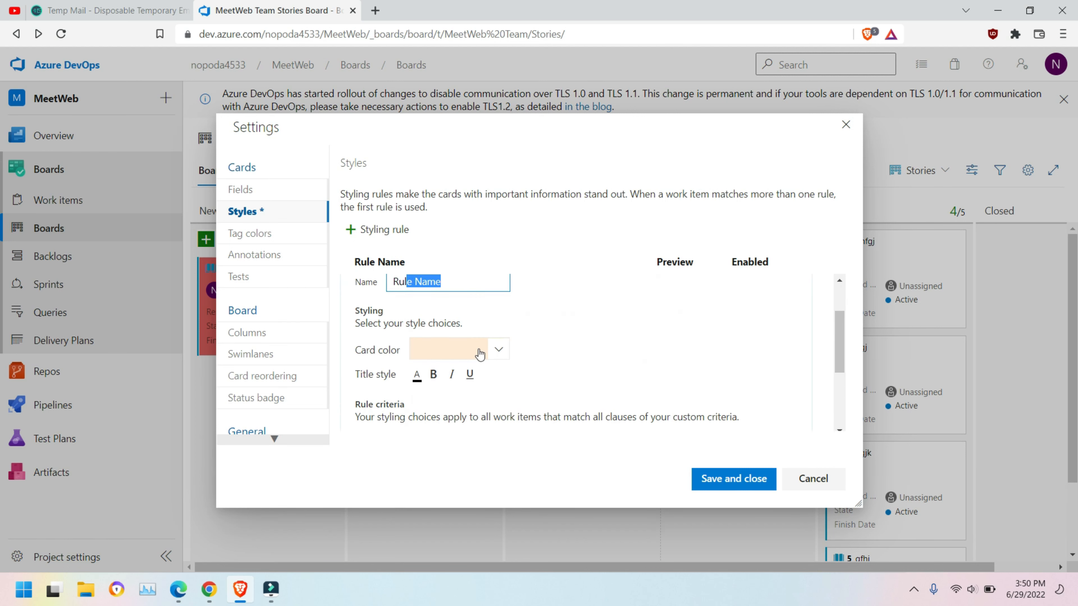
scroll(479, 369, down, 2)
Step: Set the rule criterion to Tags Contains 'meet' and save the rule
click(483, 389)
scroll(459, 317, down, 10)
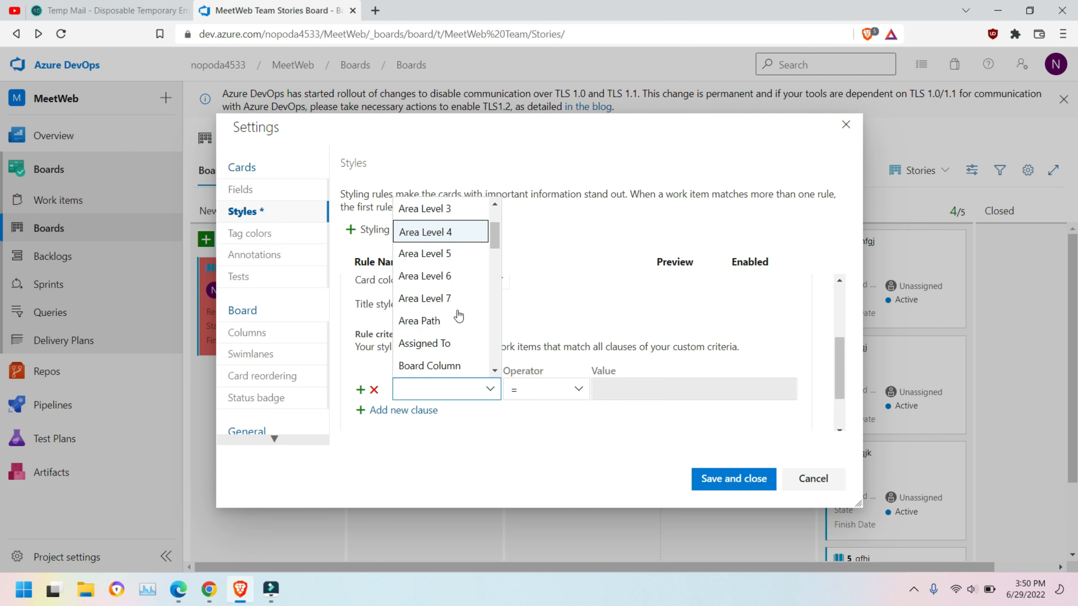
scroll(459, 317, down, 5)
click(445, 318)
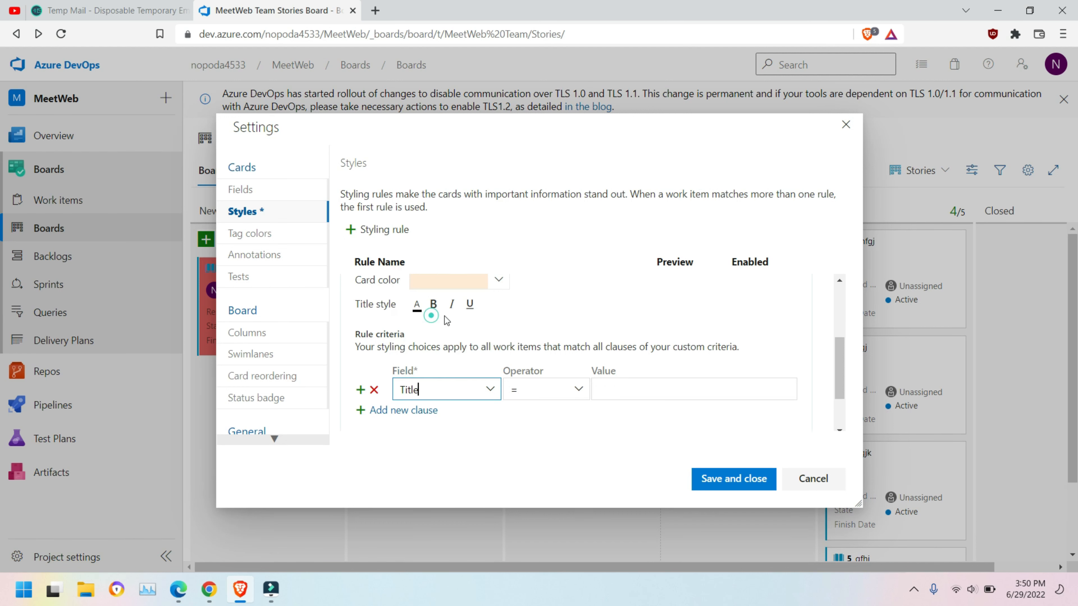
click(490, 389)
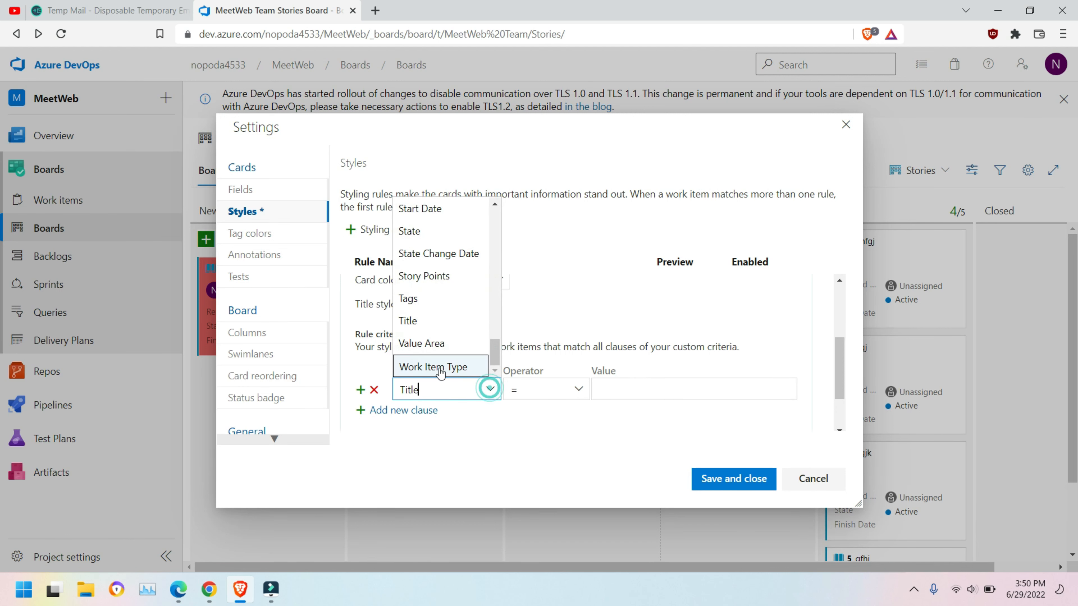
click(424, 298)
click(617, 391)
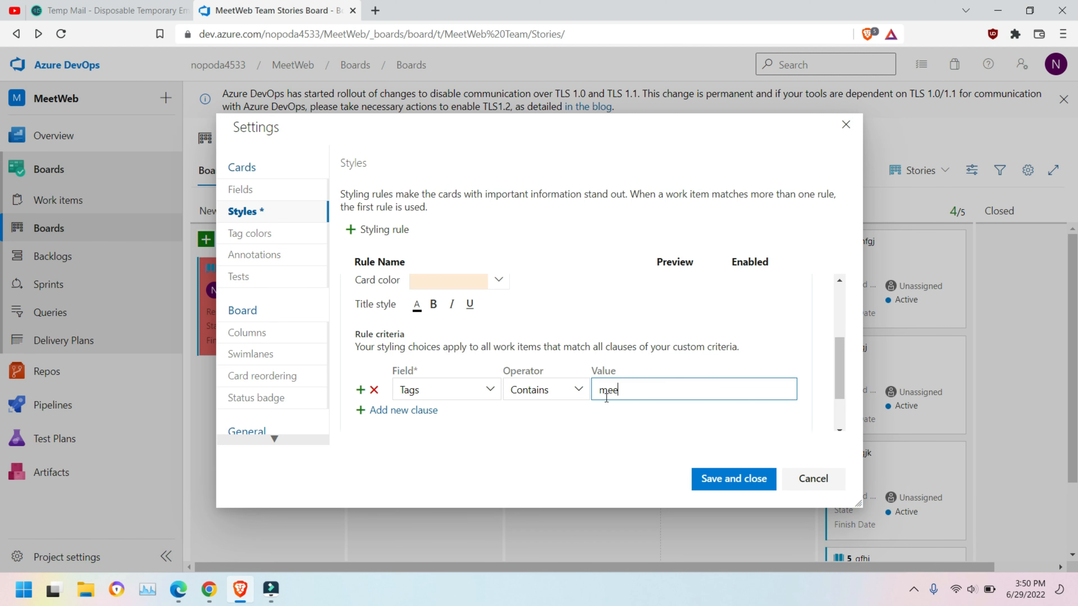
click(722, 478)
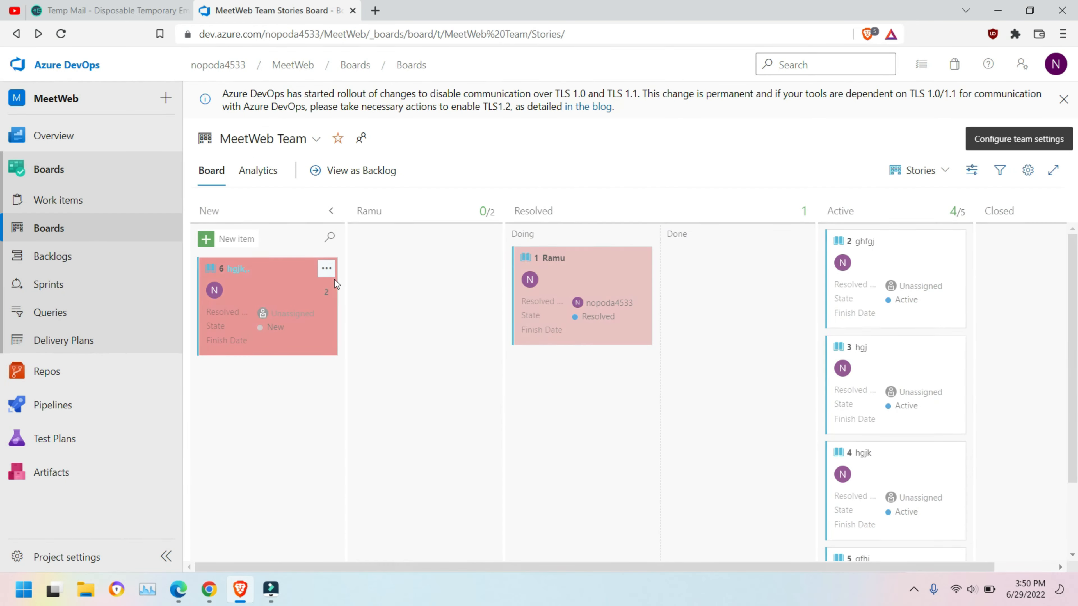
Step: Add the tag 'meet' to user story 6 and save it
click(222, 275)
click(389, 155)
text(mee)
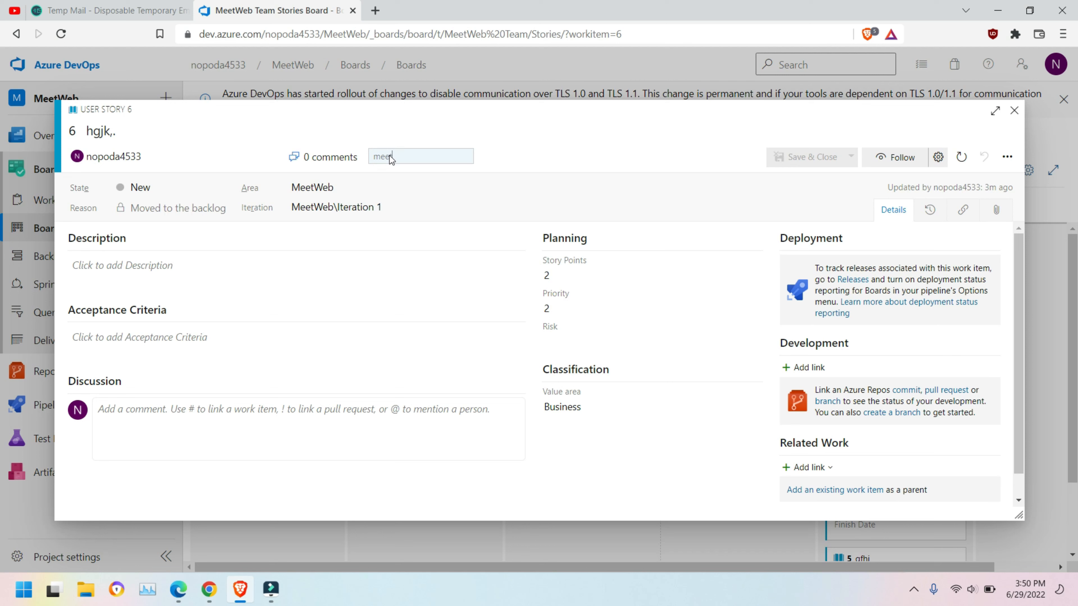
text(t)
key(Return)
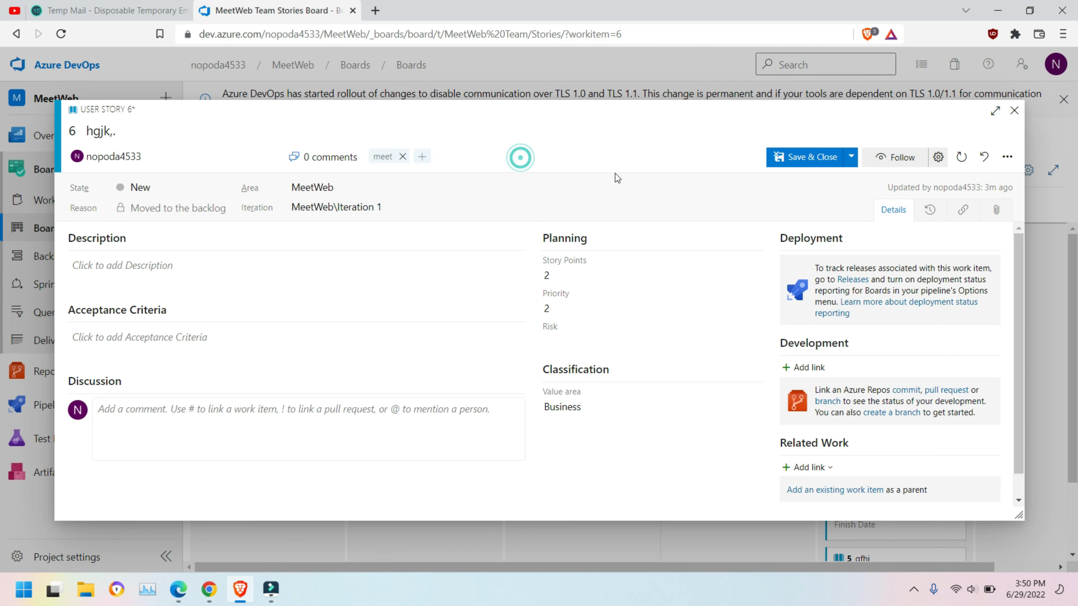
click(797, 158)
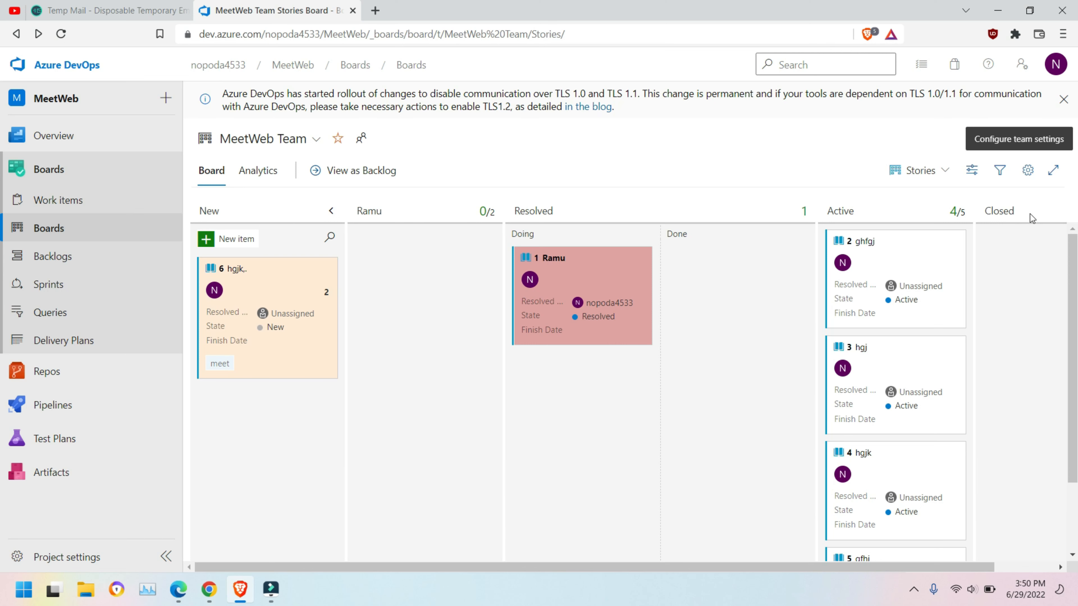
Step: Review the board's card styling rules, inspecting RuleMeet's colour and criteria
click(1029, 170)
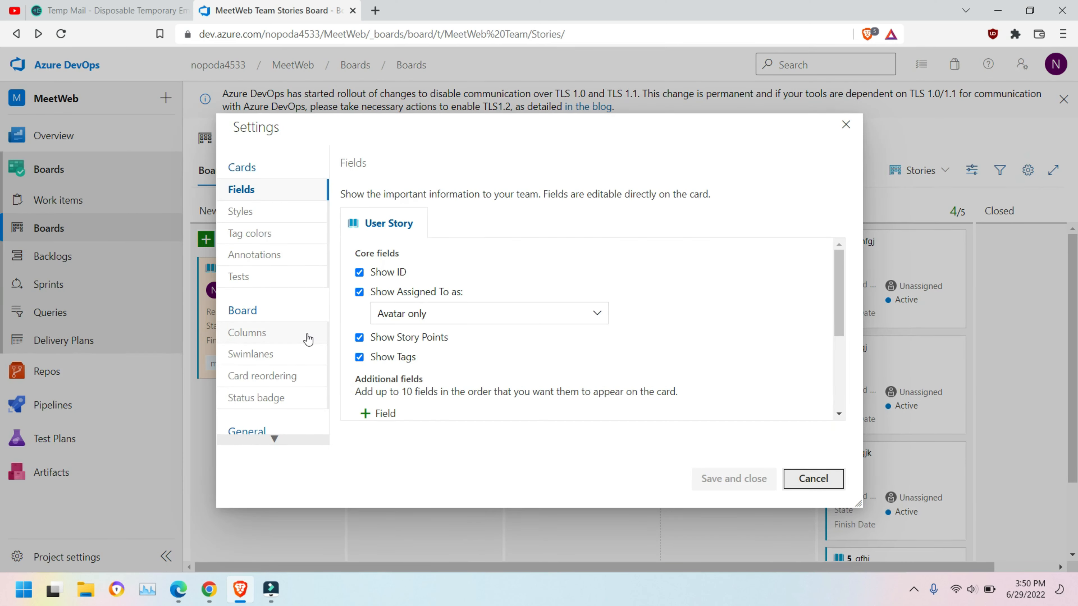
click(272, 240)
click(241, 211)
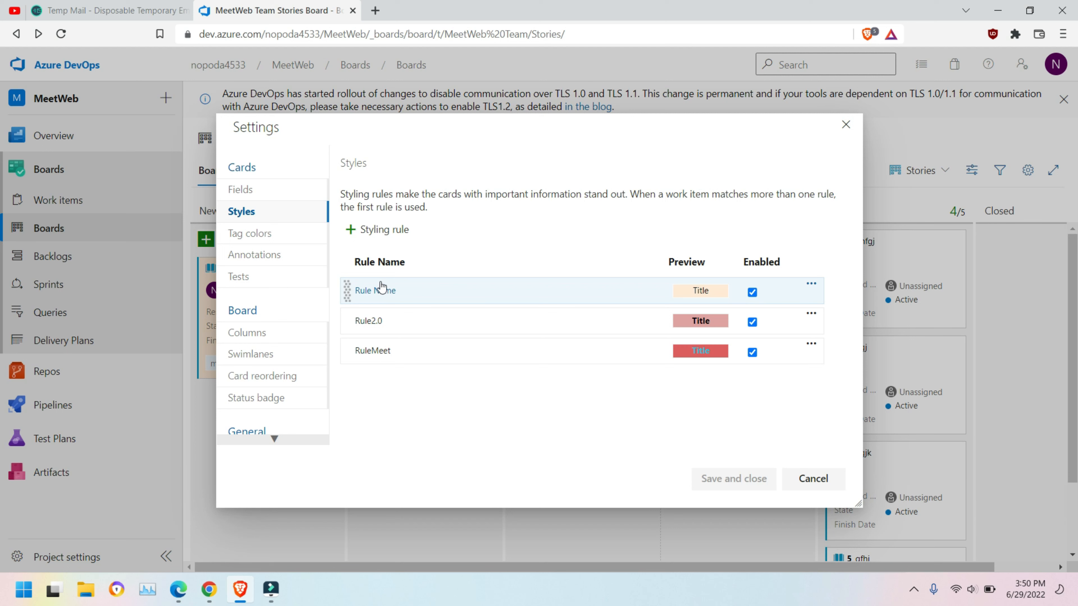
click(376, 353)
scroll(481, 390, down, 5)
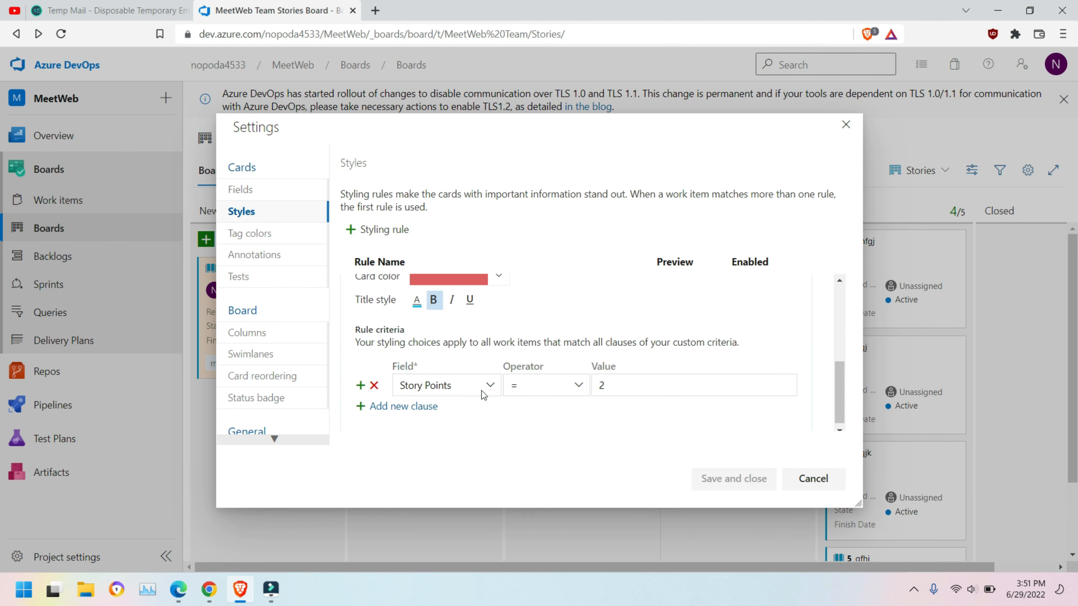
scroll(556, 378, up, 2)
scroll(555, 378, down, 2)
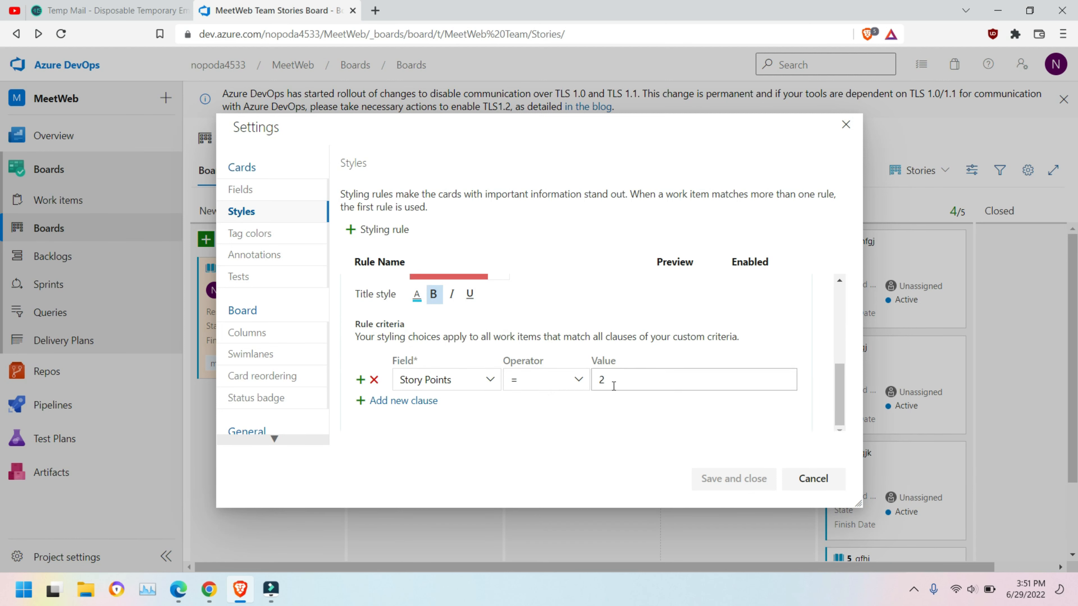
scroll(612, 385, up, 5)
Step: Rename the default-named light-orange styling rule to 'Sayuri' and save
click(390, 292)
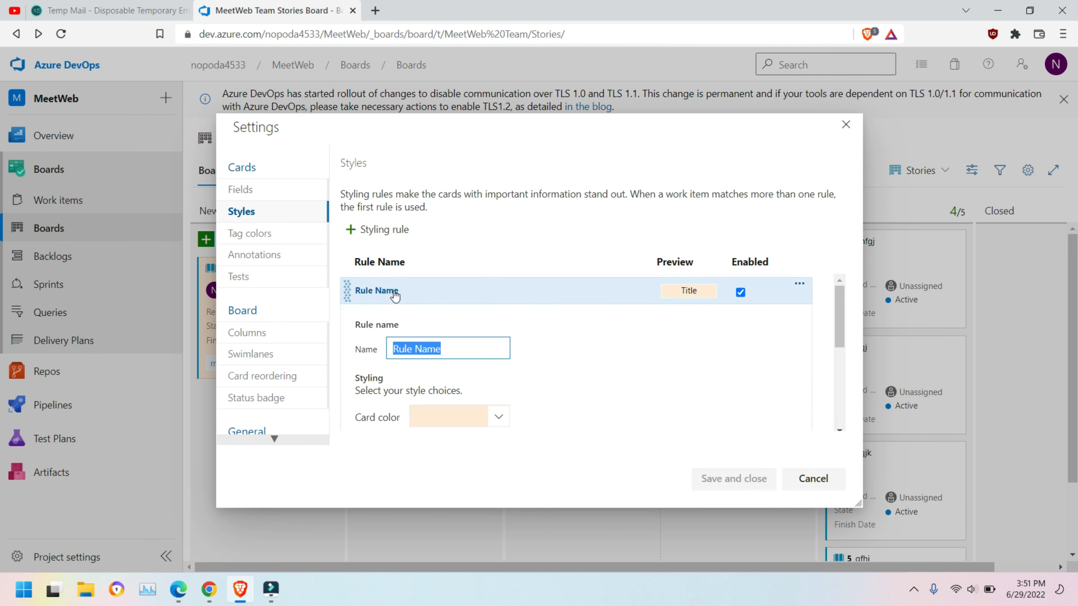
scroll(578, 335, down, 3)
scroll(577, 336, up, 3)
click(639, 352)
click(392, 292)
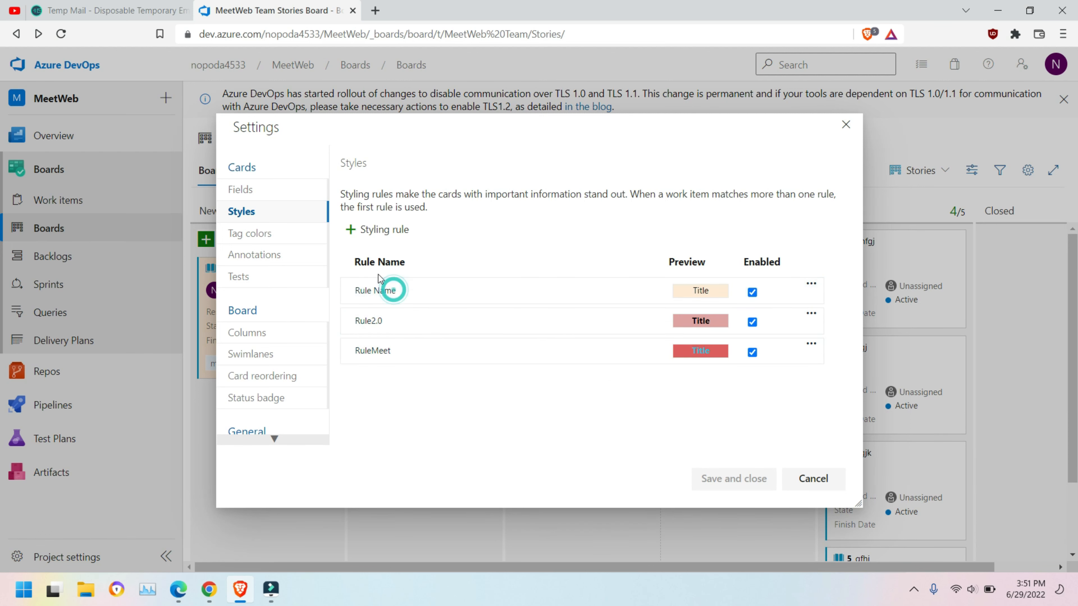
click(389, 291)
text(Sayu)
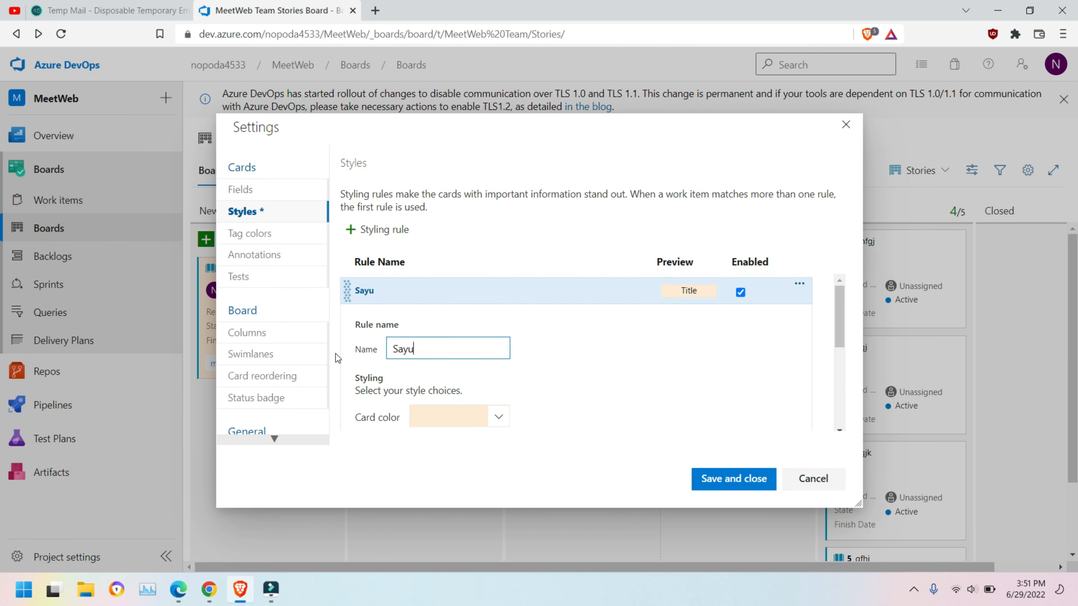
text(ri)
click(739, 479)
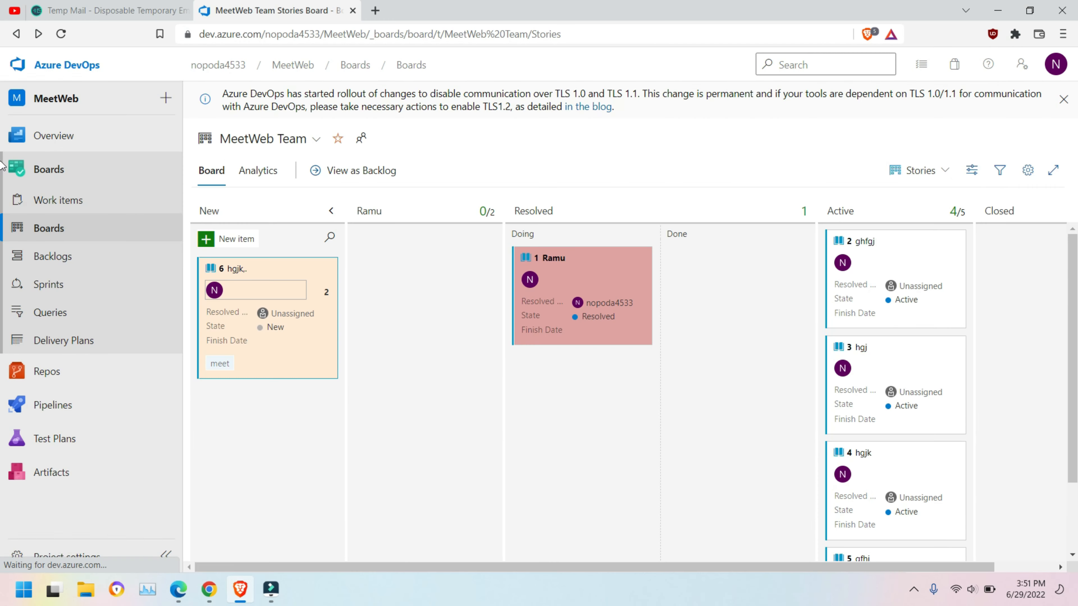
Step: Move the Sayuri rule to the bottom of the styling rules and save the order
click(1028, 171)
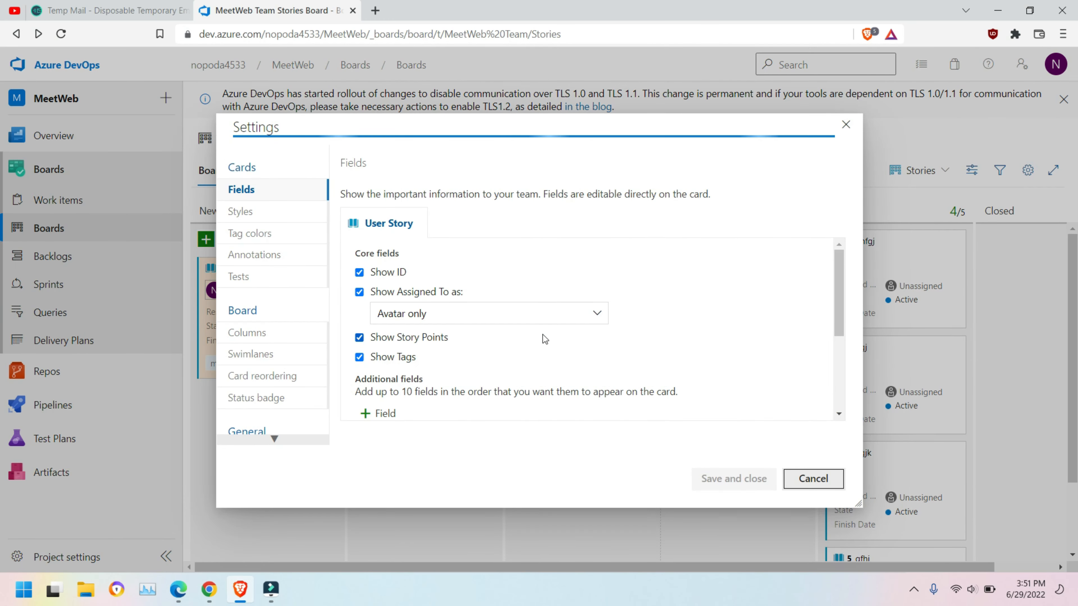
click(243, 212)
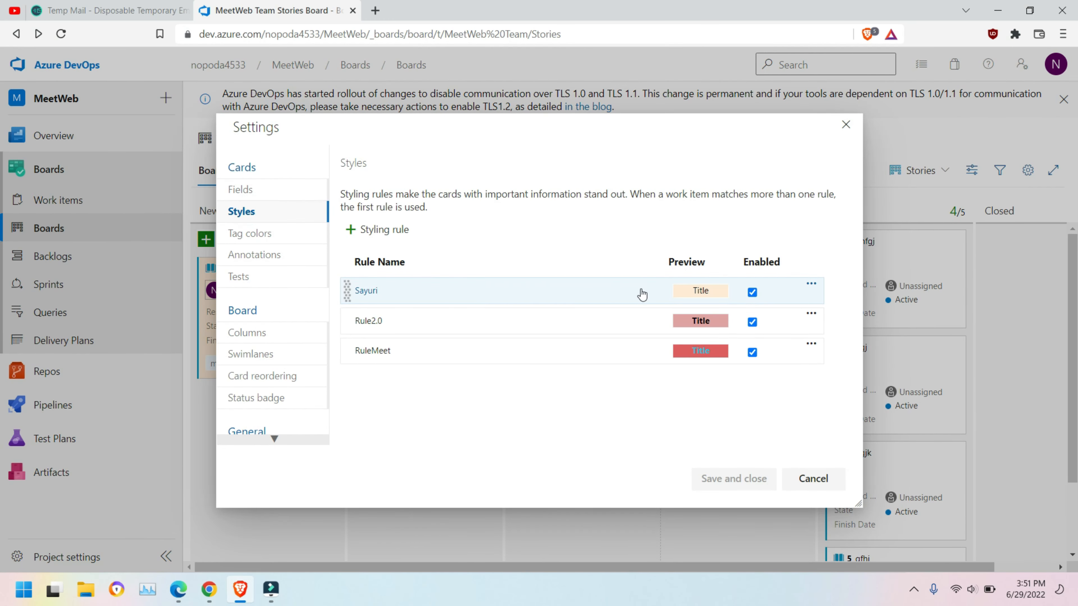
drag(355, 318, 360, 385)
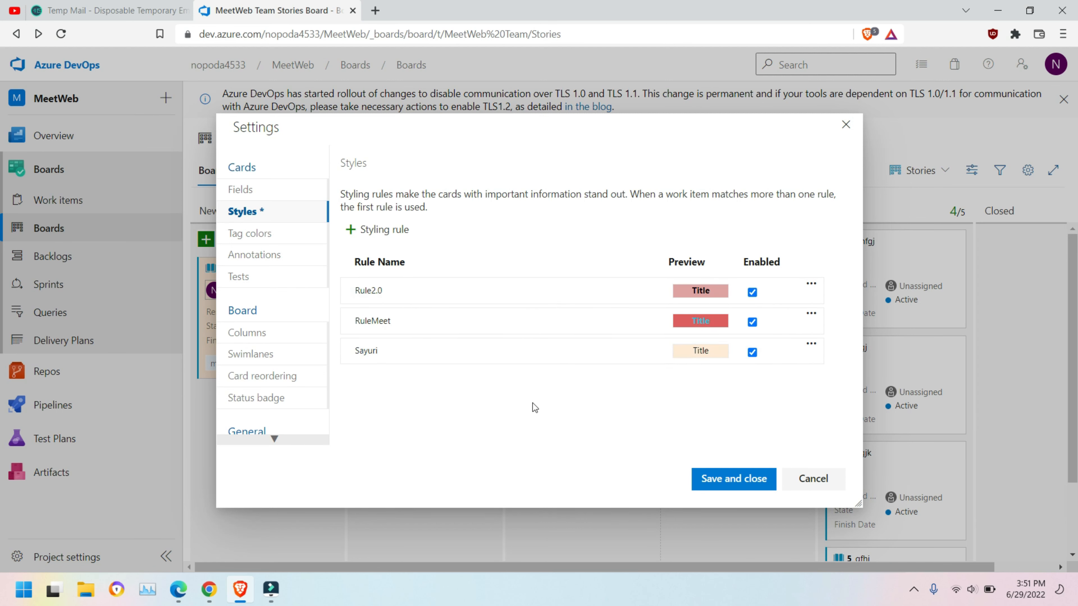
click(751, 480)
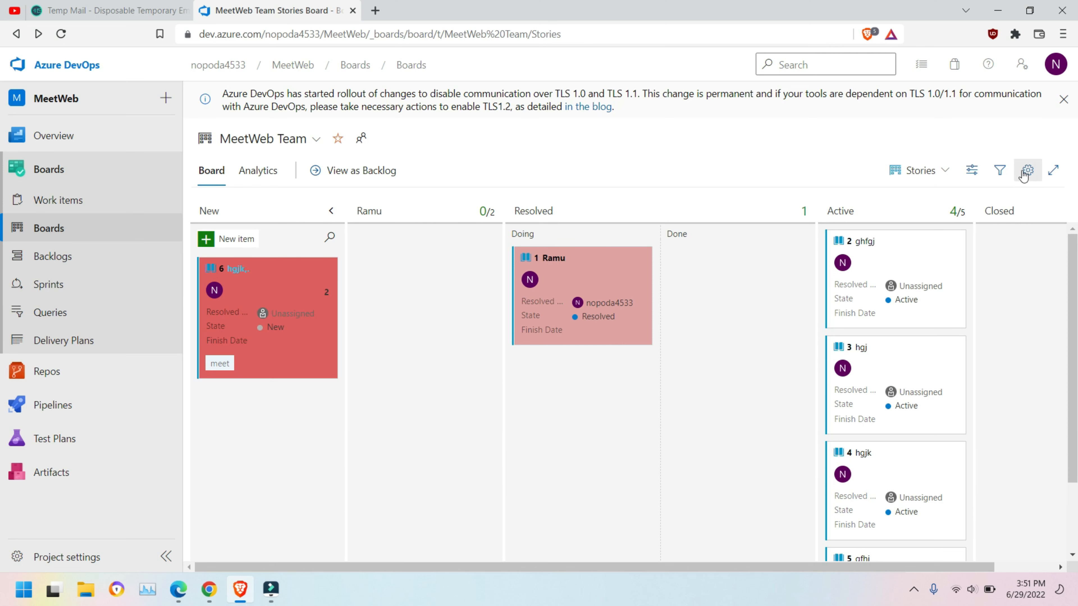
Step: Delete the Rule2.0 card styling rule and save the board settings
click(1026, 171)
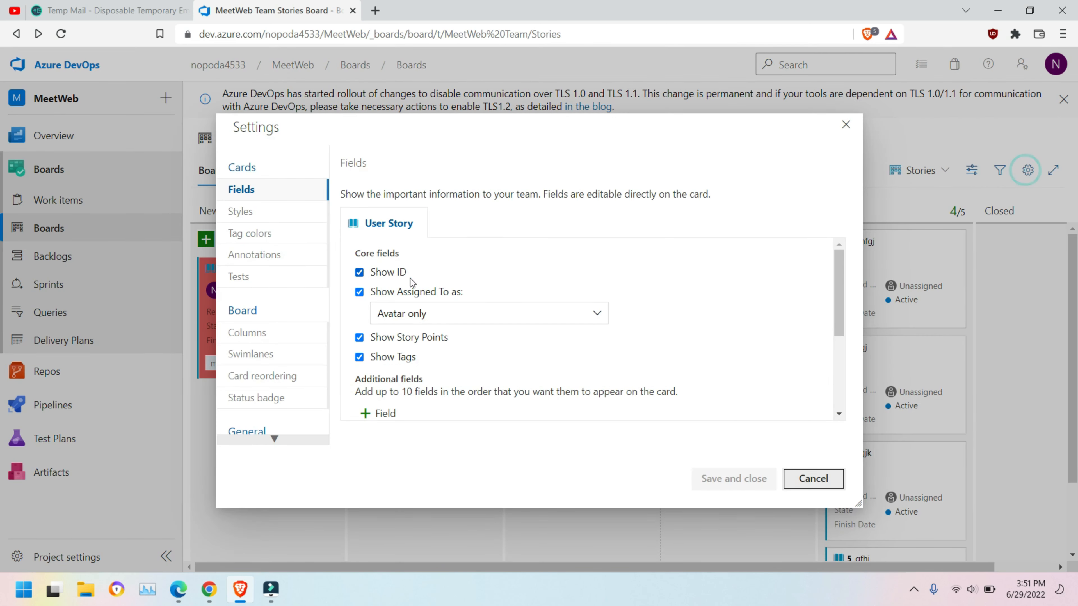
click(250, 214)
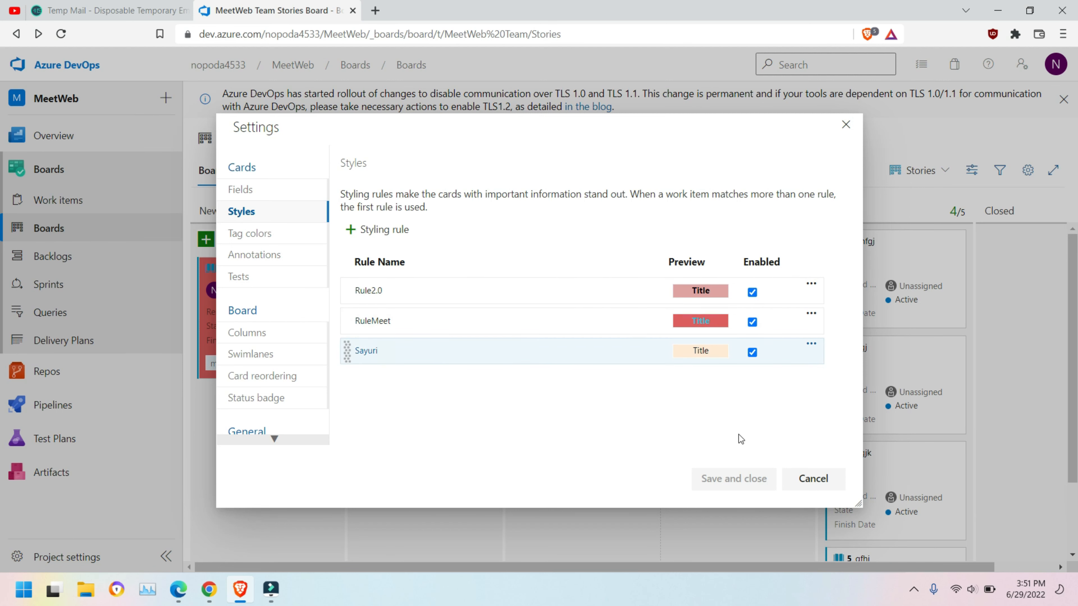
click(813, 479)
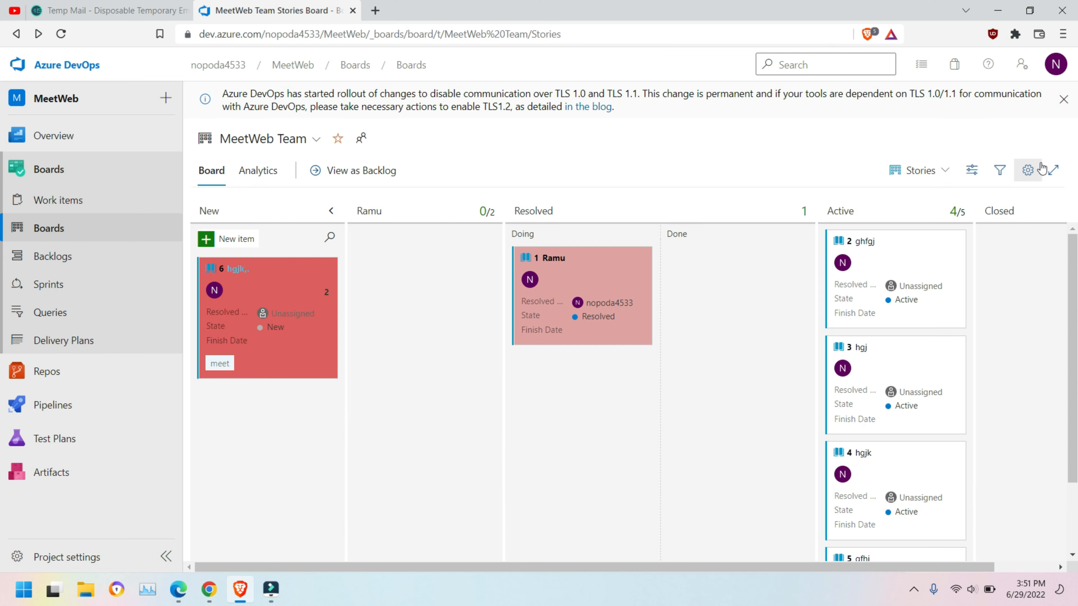
click(1028, 170)
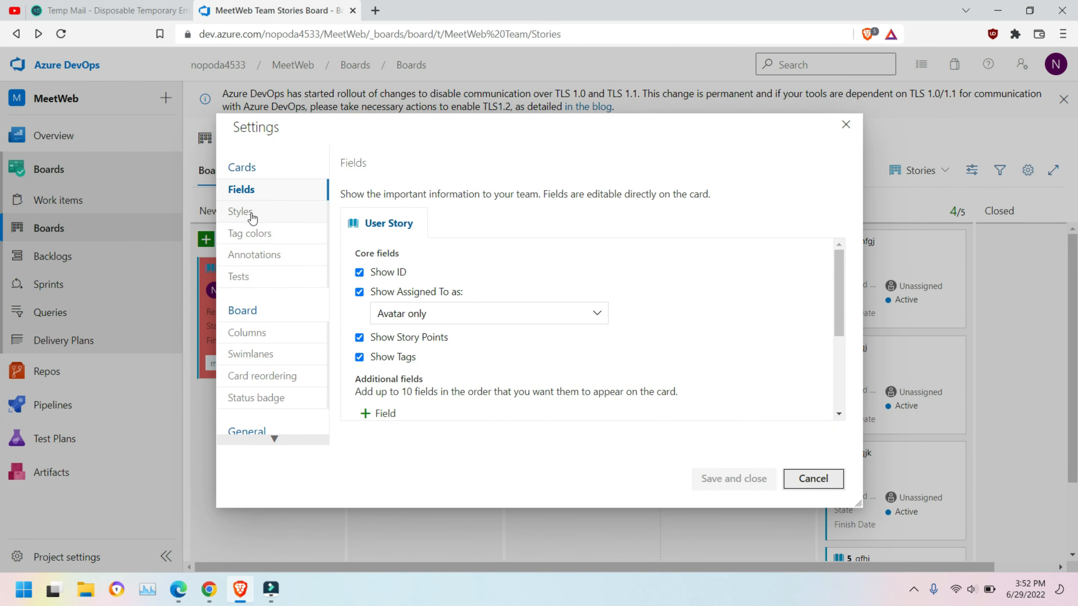
click(240, 212)
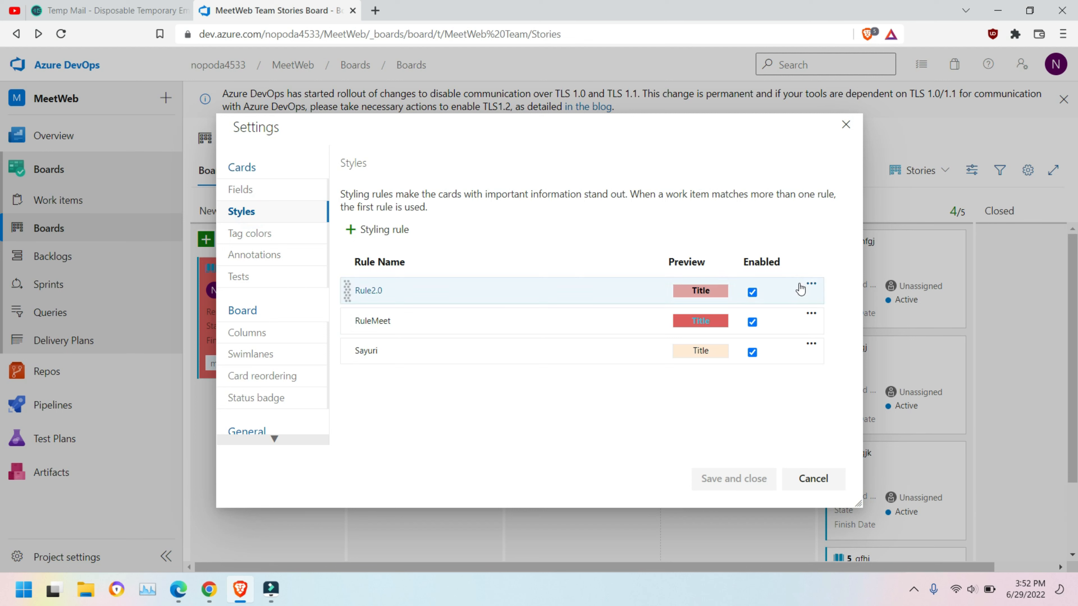
click(813, 287)
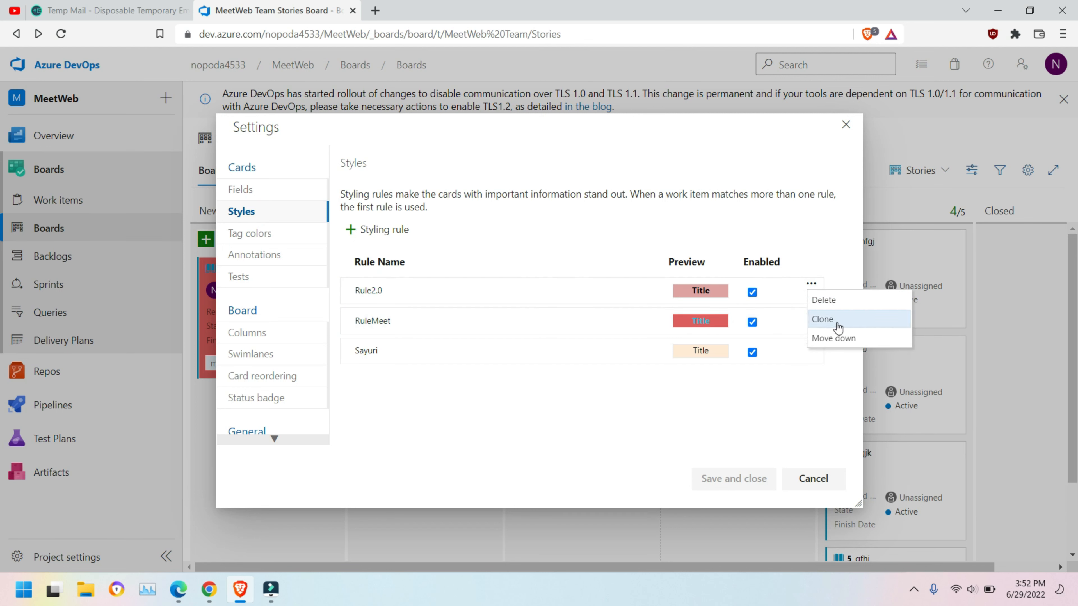
click(831, 302)
click(749, 487)
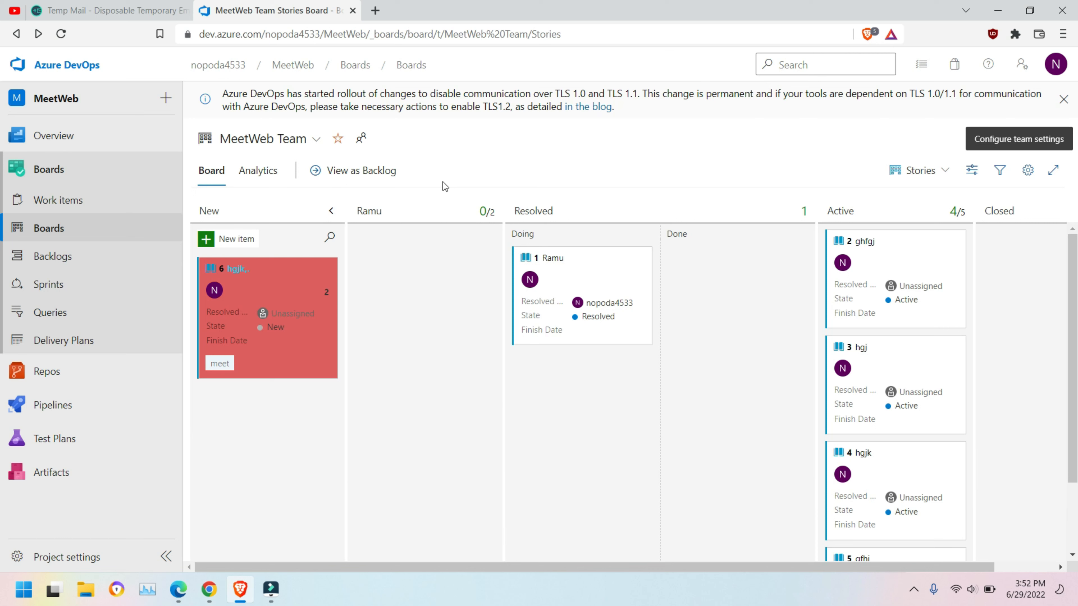
Step: Choose an option from a board card's right-click menu
click(916, 589)
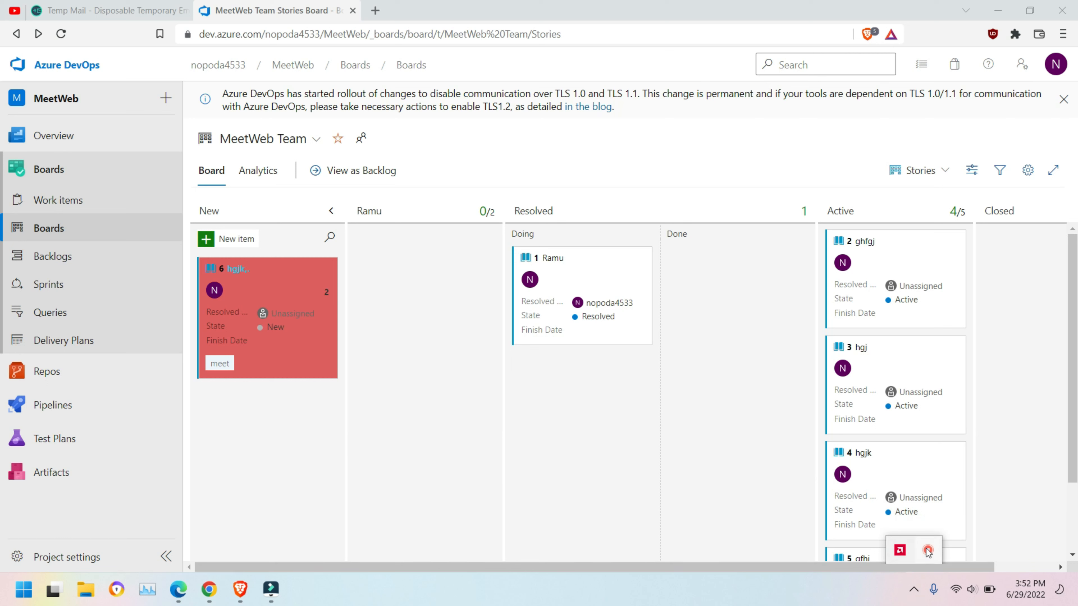
right_click(928, 551)
click(942, 562)
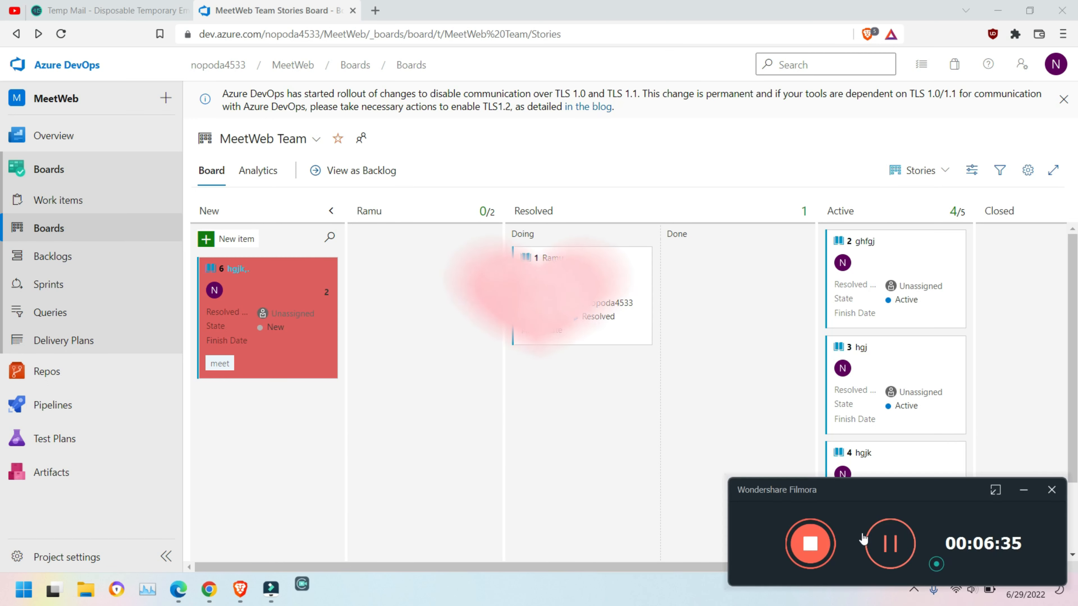